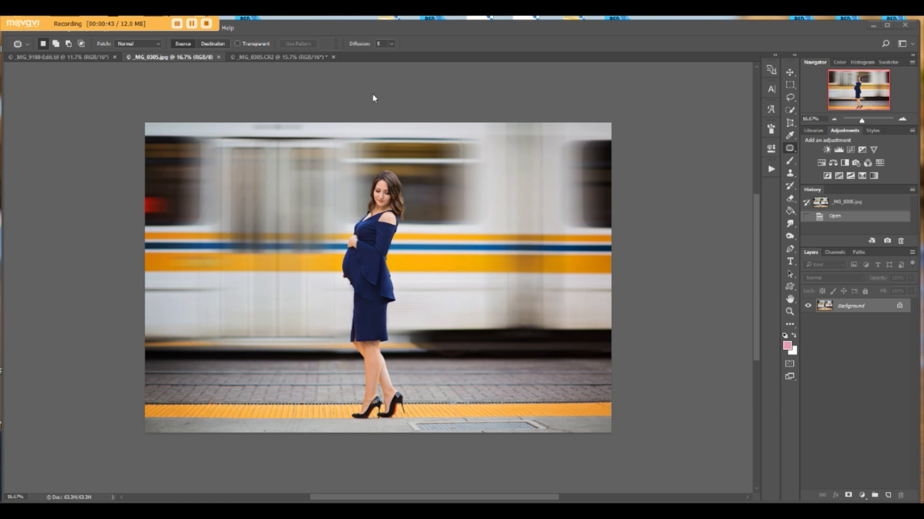
Switch to the unblurred train photo _MG_0305.CR2 and bring the whole image into view.
click(283, 56)
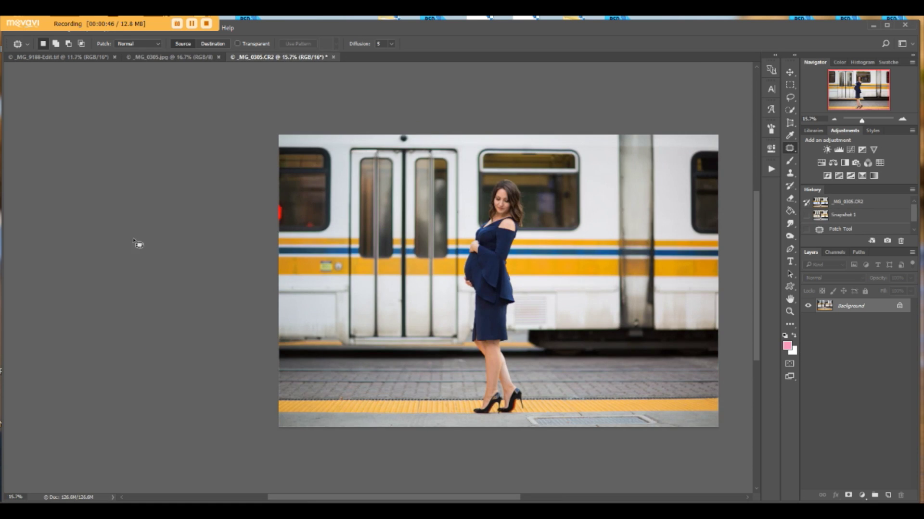
scroll(137, 242, down, 2)
scroll(385, 240, up, 3)
scroll(376, 317, down, 1)
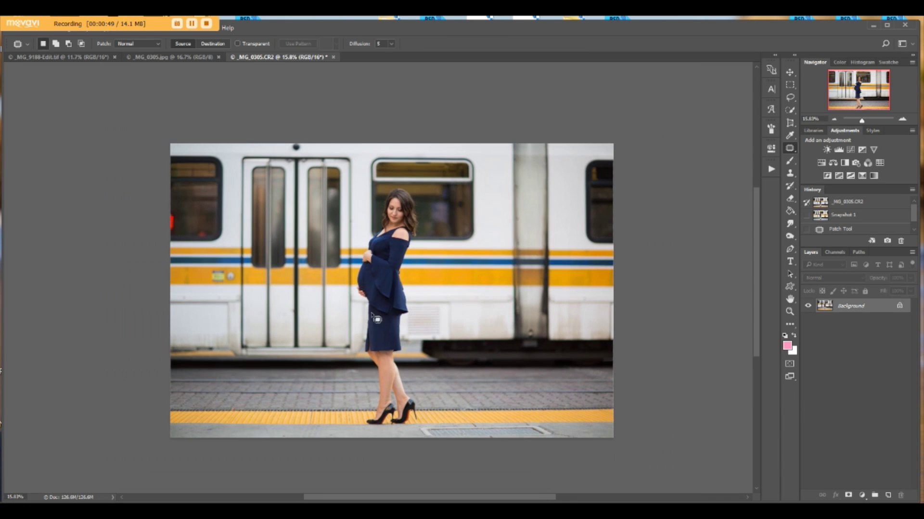
scroll(415, 362, up, 1)
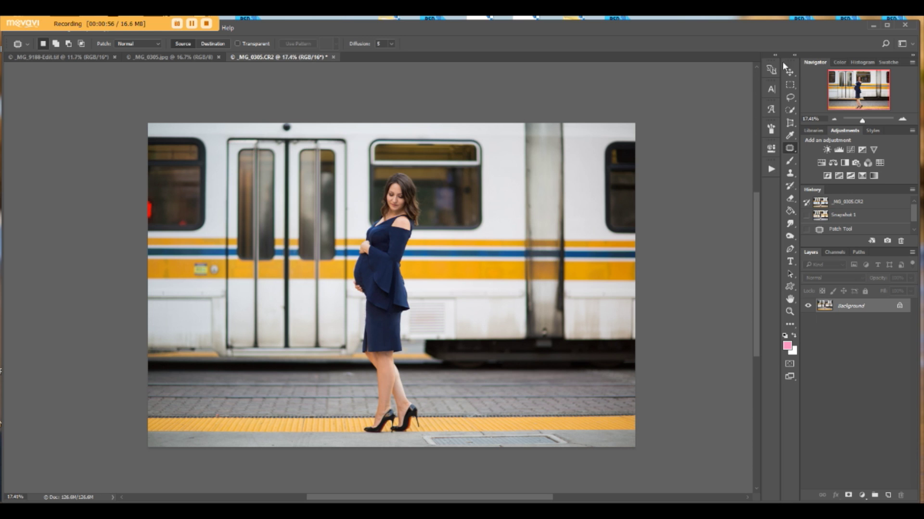
Select the woman with the Quick Selection tool, brushing from her hair down over the dress and legs.
click(789, 110)
scroll(403, 188, up, 5)
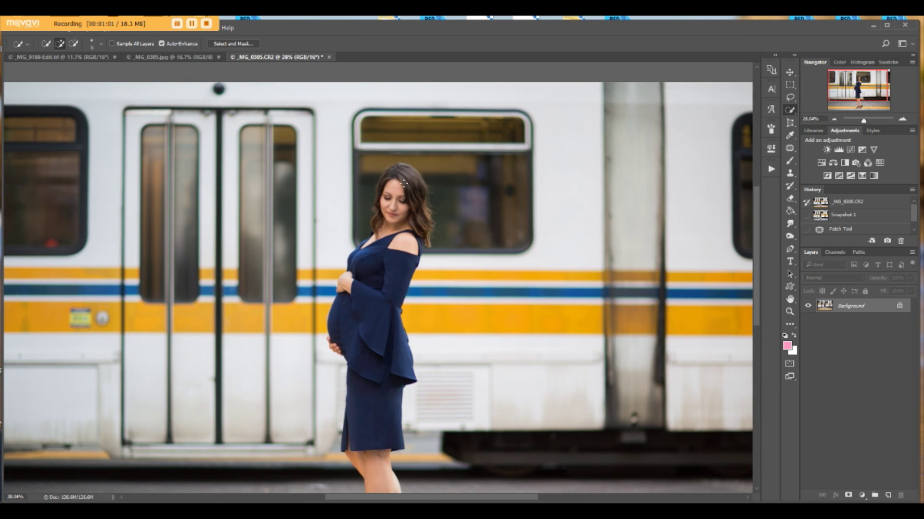
drag(402, 178, 368, 387)
scroll(372, 326, down, 9)
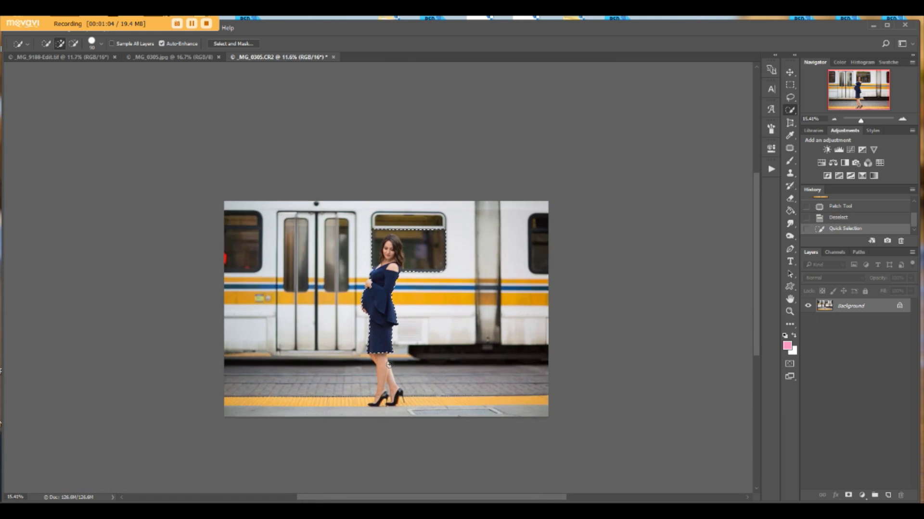
scroll(373, 344, up, 5)
drag(379, 349, 380, 363)
click(389, 385)
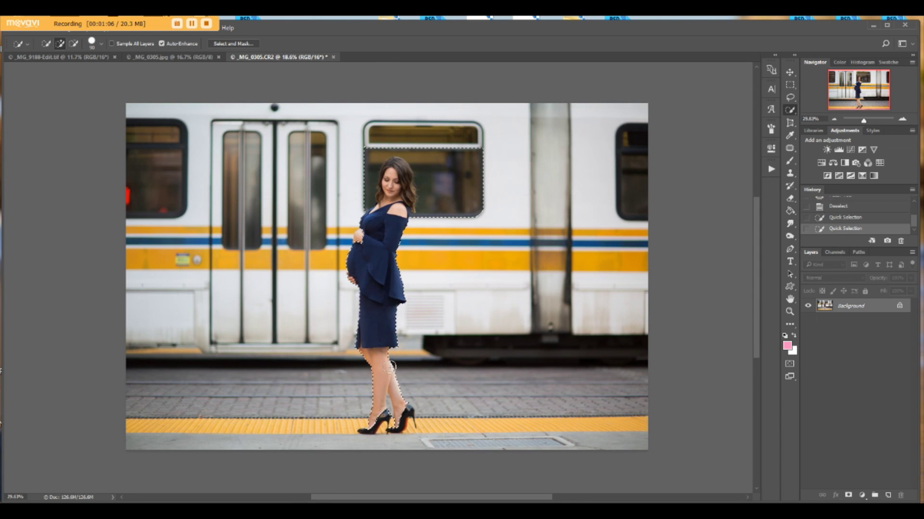
Reduce the Quick Selection brush to 40 and add the fingers beneath the woman's belly to the selection.
scroll(370, 253, up, 10)
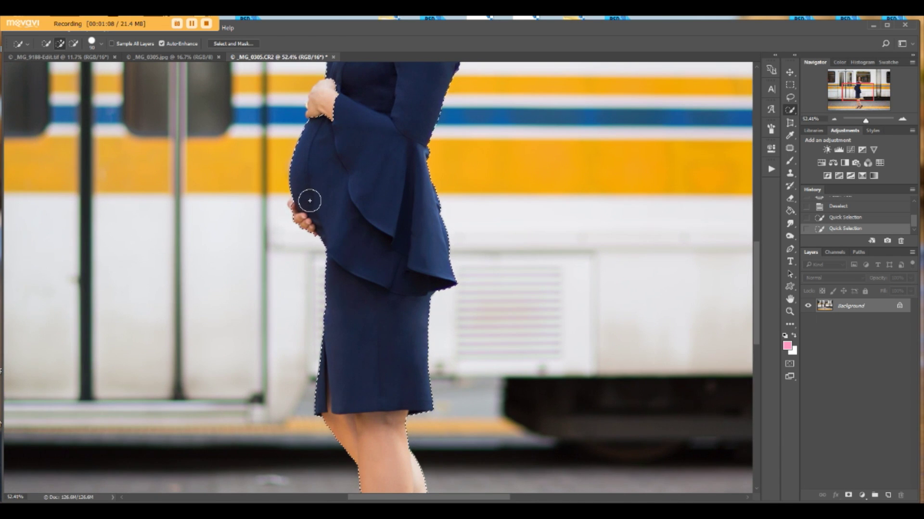
scroll(309, 200, up, 10)
key([)
key([)
key([)
key([)
key([)
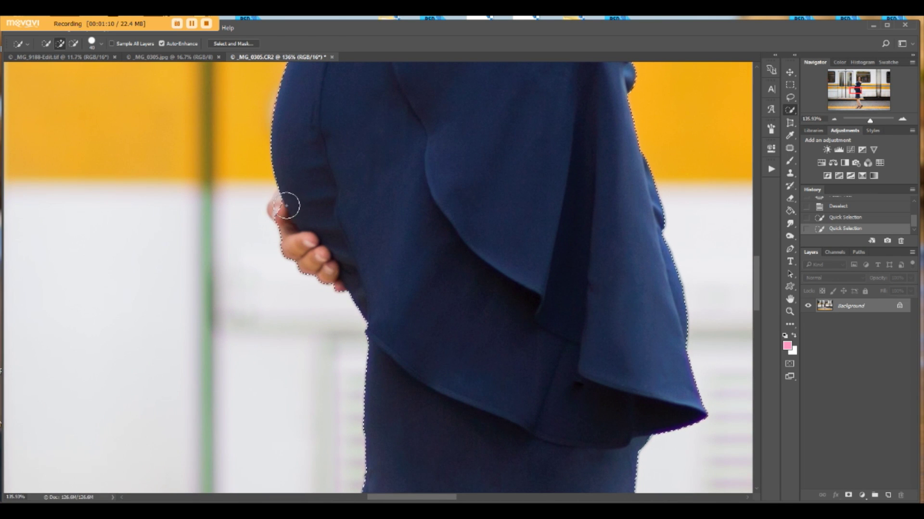
drag(283, 208, 283, 201)
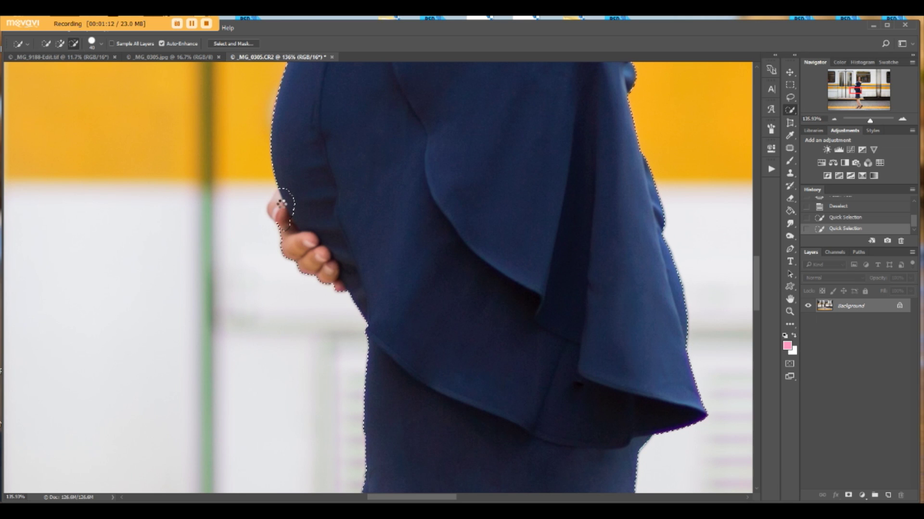
click(283, 206)
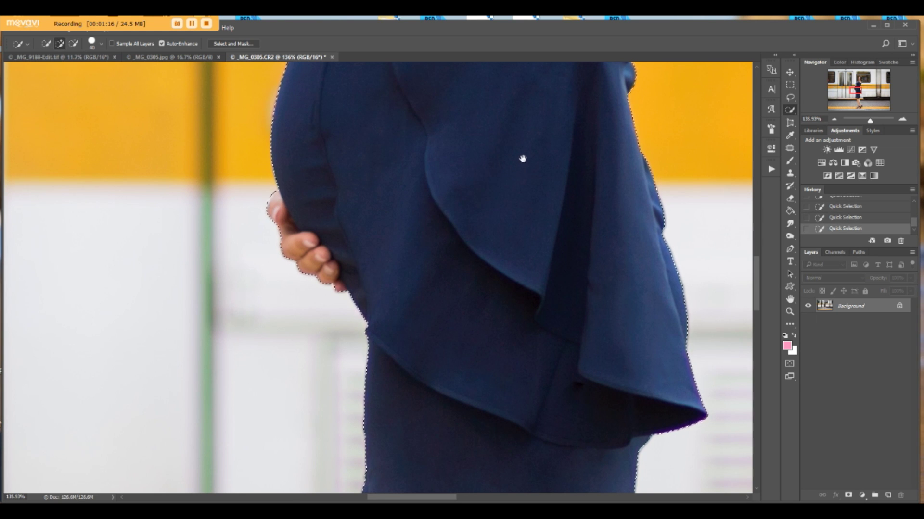
Add the woman's upper hand, resting on top of her belly, to the selection.
drag(521, 159, 468, 437)
drag(476, 264, 483, 317)
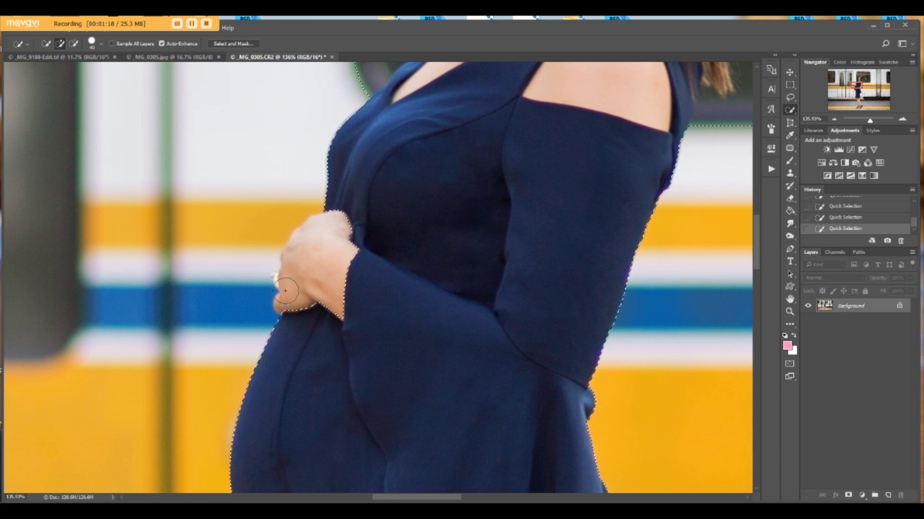
mouse_move(291, 280)
mouse_down()
mouse_move(293, 272)
mouse_move(286, 279)
mouse_up()
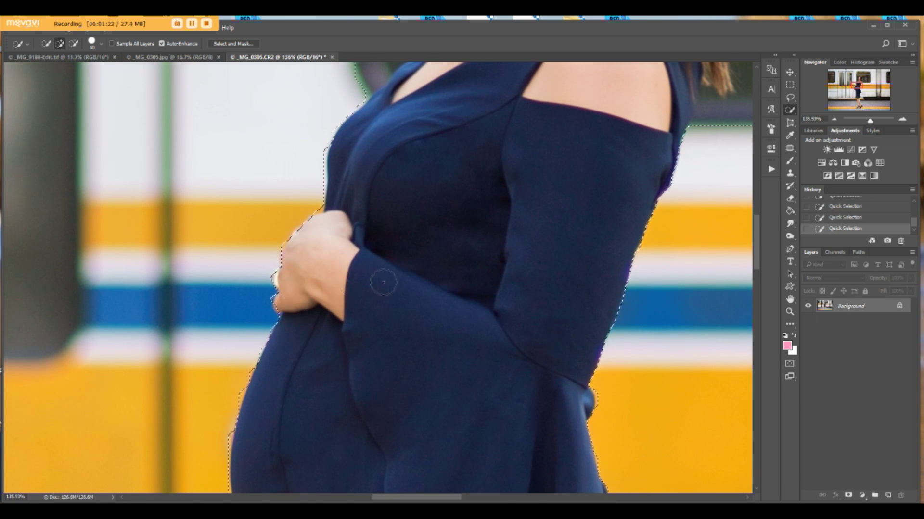
scroll(383, 275, down, 1)
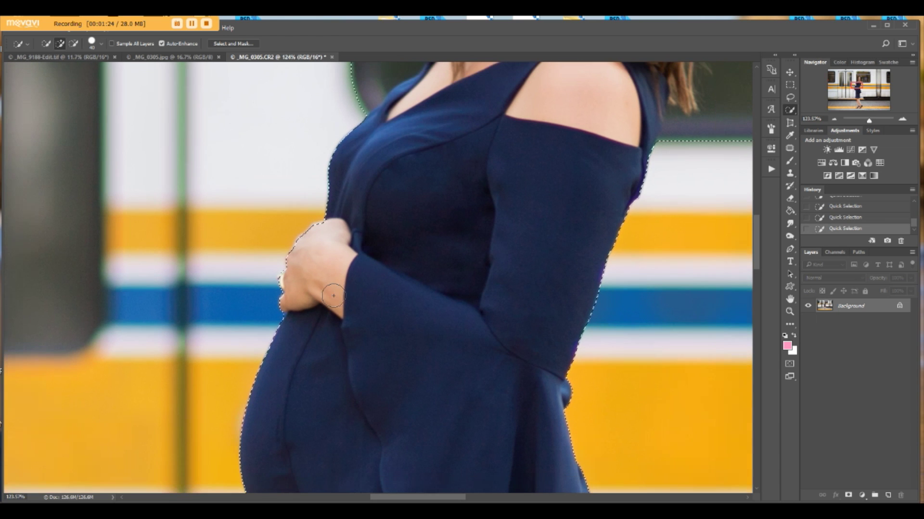
click(329, 231)
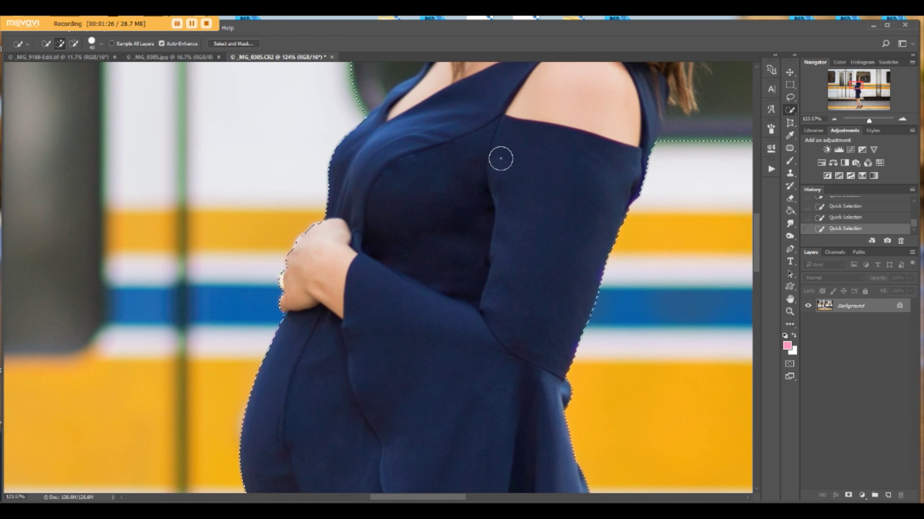
Subtract the train window around the woman's head and shoulders from the selection.
drag(499, 157, 441, 391)
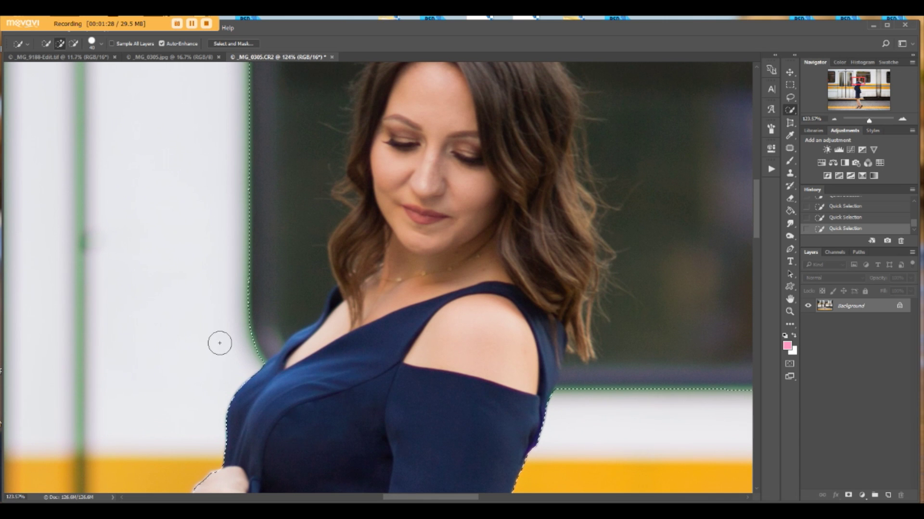
alt+drag(299, 298, 312, 230)
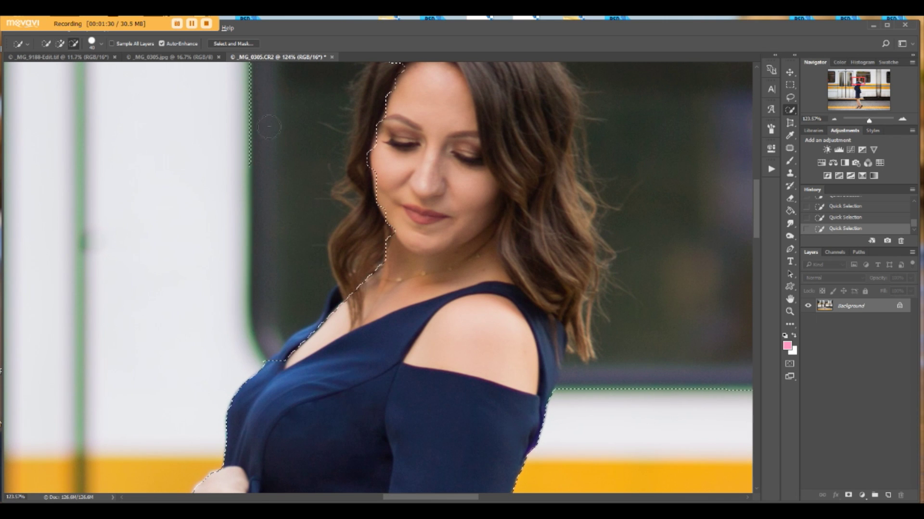
alt+click(236, 106)
scroll(272, 287, down, 8)
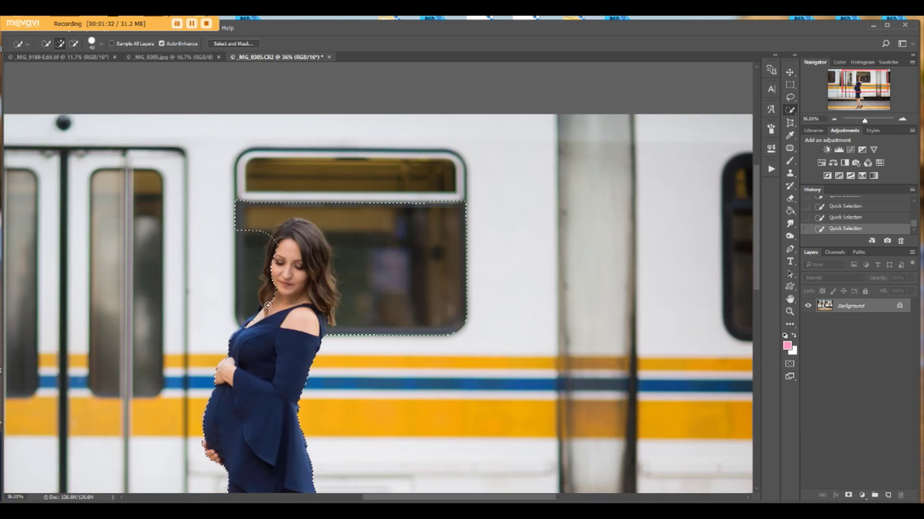
scroll(246, 284, up, 4)
mouse_move(428, 382)
mouse_down()
mouse_move(499, 366)
mouse_move(544, 415)
mouse_move(607, 395)
mouse_move(575, 204)
mouse_up()
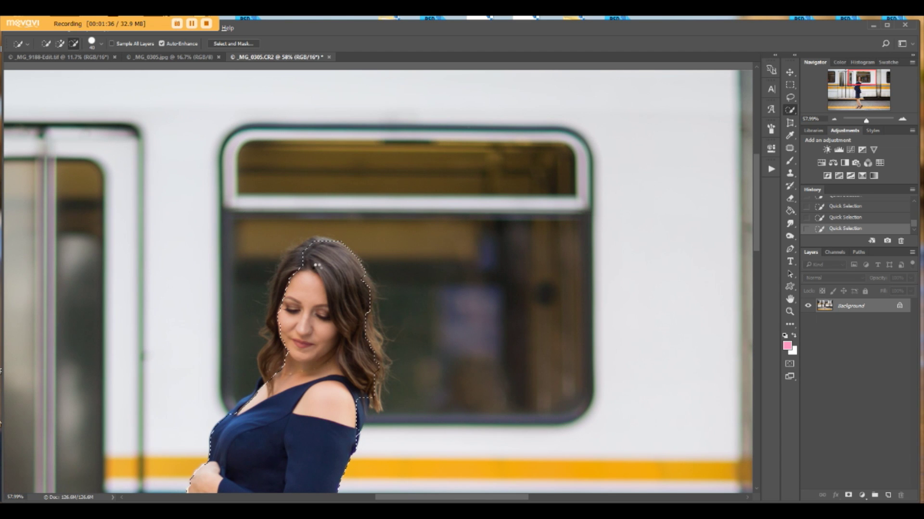
Add the remaining hair on both sides of the woman's head to the selection.
scroll(318, 262, up, 3)
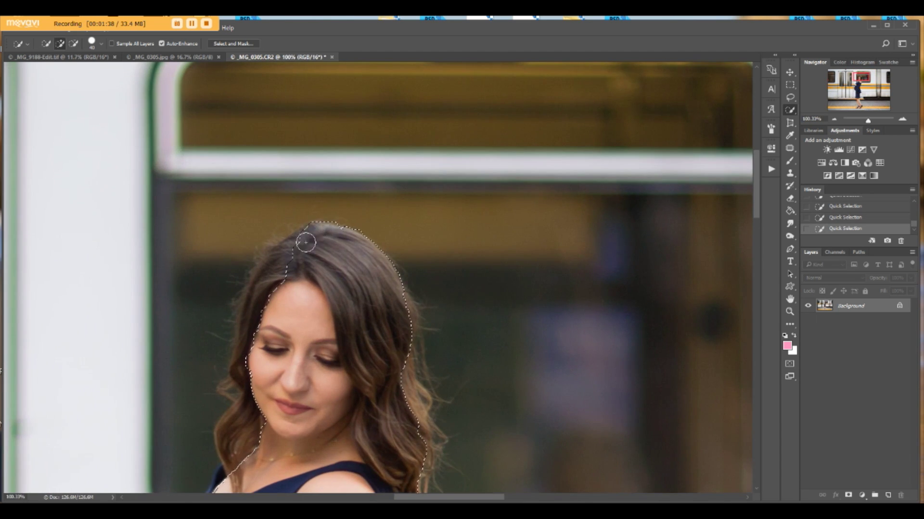
mouse_move(305, 241)
mouse_down()
mouse_move(261, 283)
mouse_move(243, 389)
mouse_move(250, 423)
mouse_move(227, 439)
mouse_move(242, 415)
mouse_move(402, 439)
mouse_move(417, 389)
mouse_move(388, 301)
mouse_move(398, 299)
mouse_move(406, 327)
mouse_up()
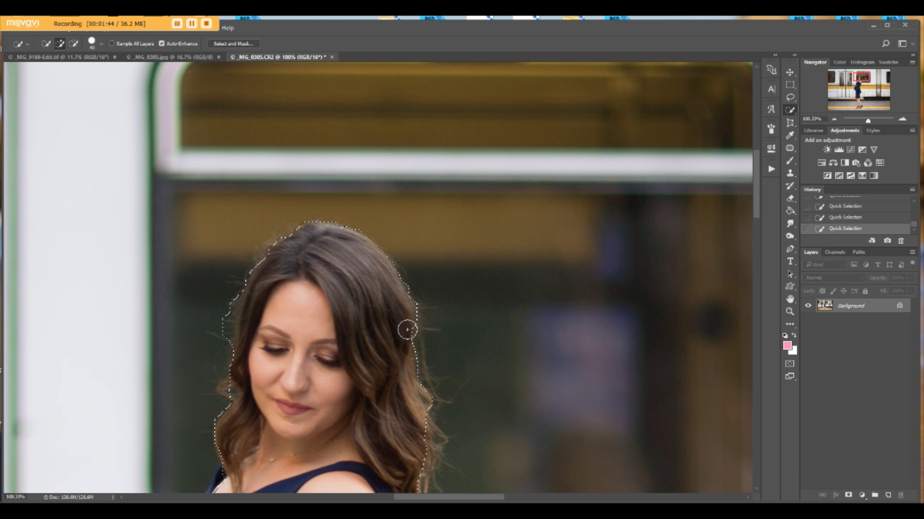
scroll(357, 274, down, 2)
scroll(388, 384, up, 2)
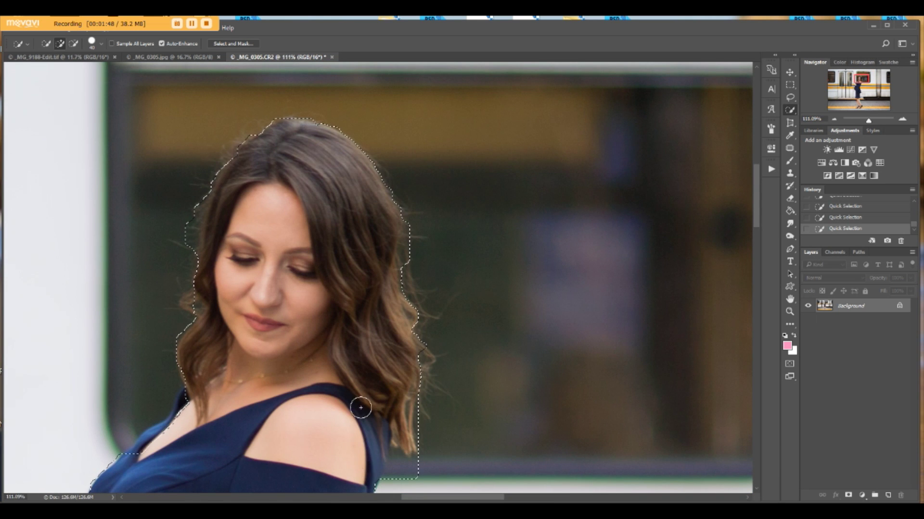
Clean up the selection edge around the hair ends, neckline and outer curls, removing bits of the window.
drag(392, 457, 412, 470)
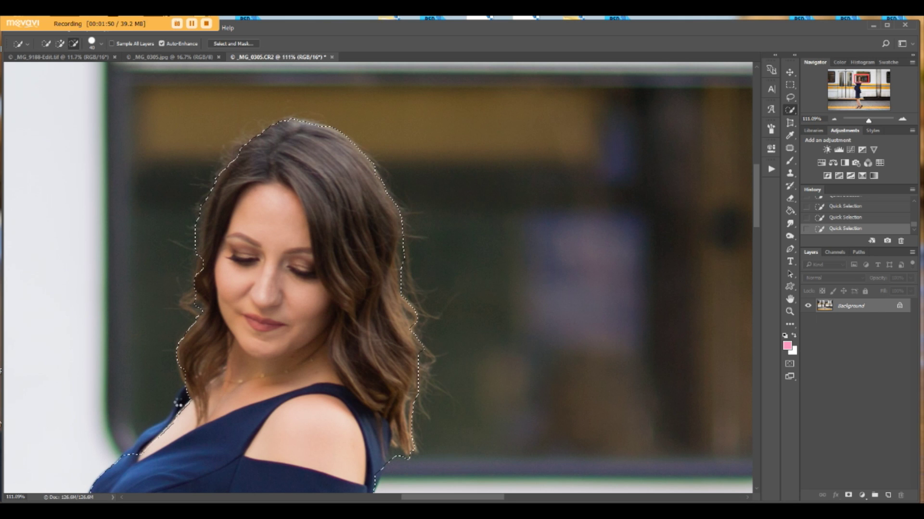
mouse_move(143, 452)
mouse_down()
mouse_move(163, 424)
mouse_move(182, 418)
mouse_move(189, 384)
mouse_up()
drag(195, 309, 198, 299)
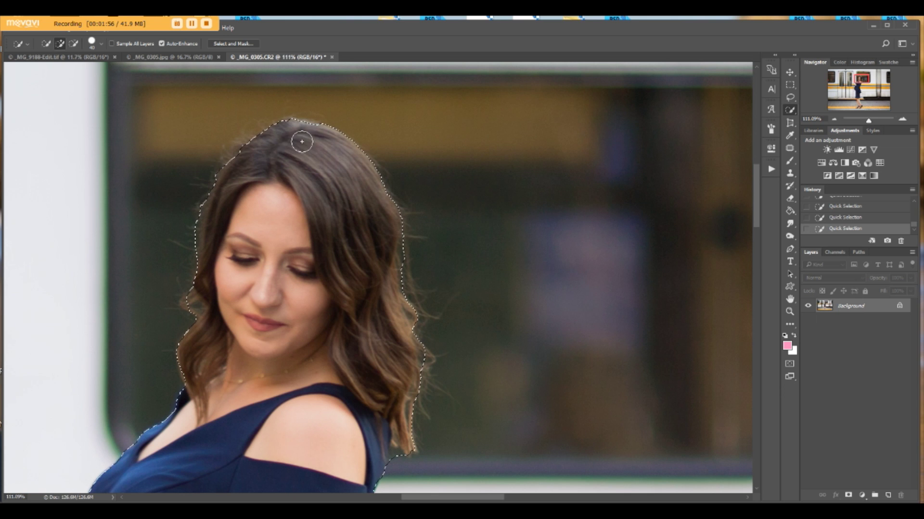
drag(393, 304, 398, 253)
drag(425, 293, 420, 238)
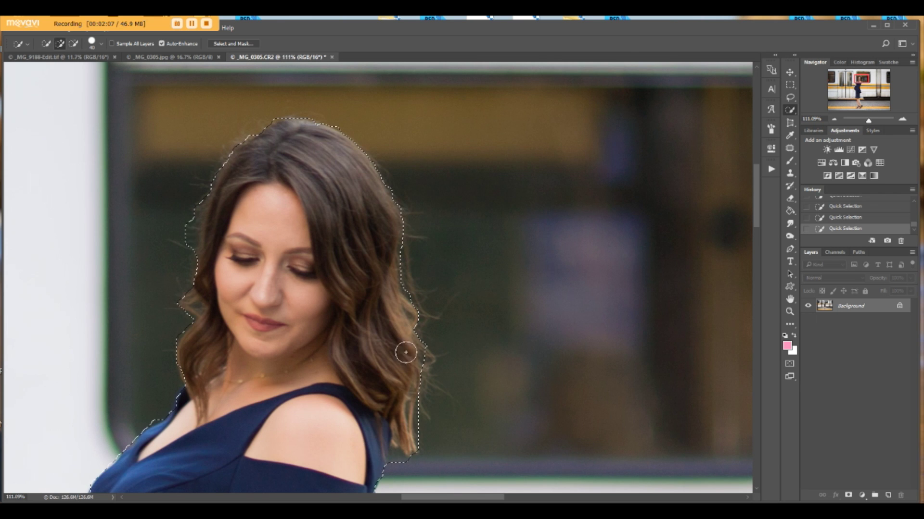
Inspect the selection outline along the woman's body, legs, shoes and hair.
scroll(330, 210, down, 5)
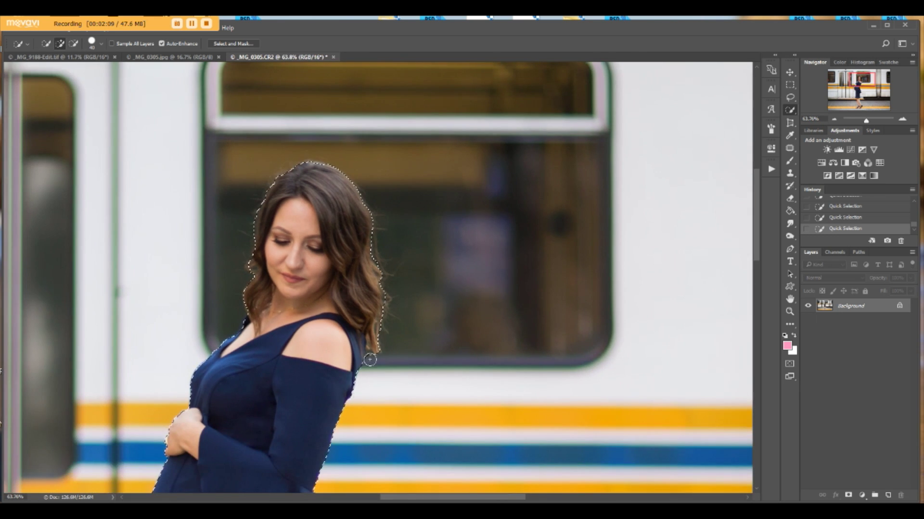
drag(303, 462, 414, 183)
drag(427, 335, 381, 114)
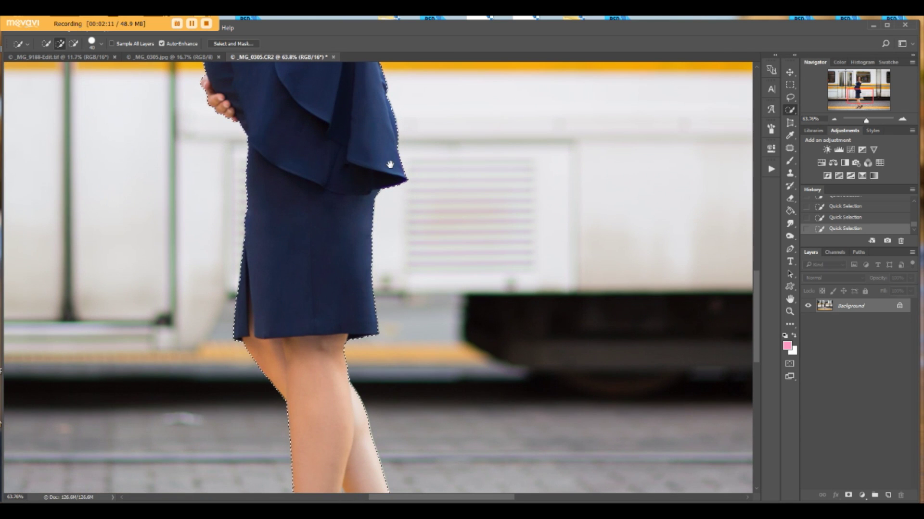
drag(364, 210, 396, 26)
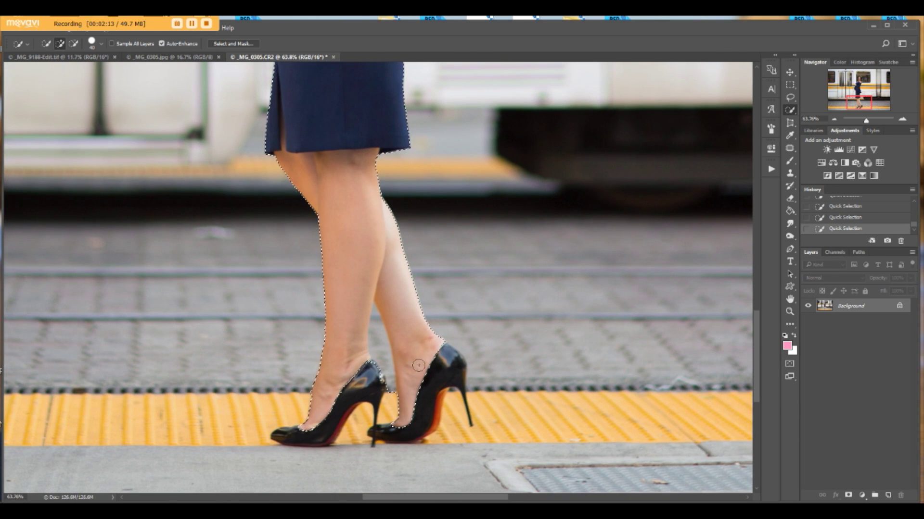
scroll(404, 375, down, 8)
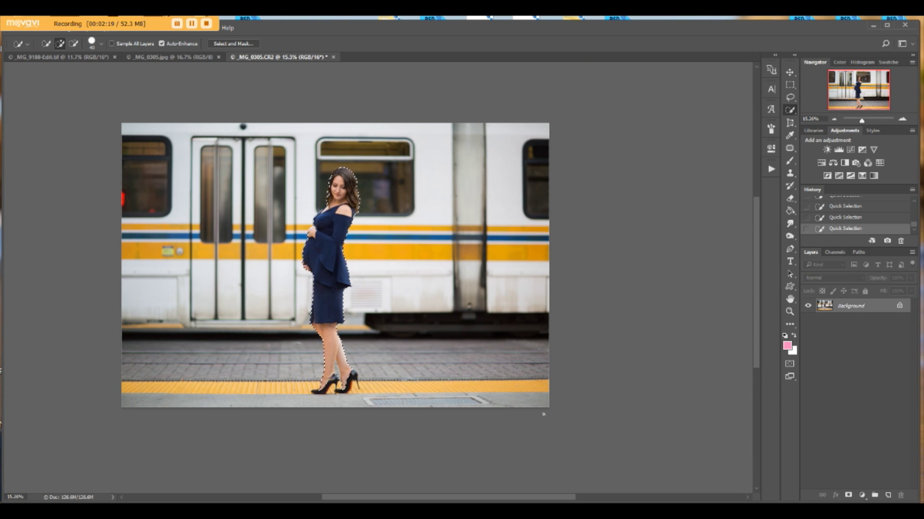
scroll(432, 207, up, 3)
scroll(373, 171, up, 5)
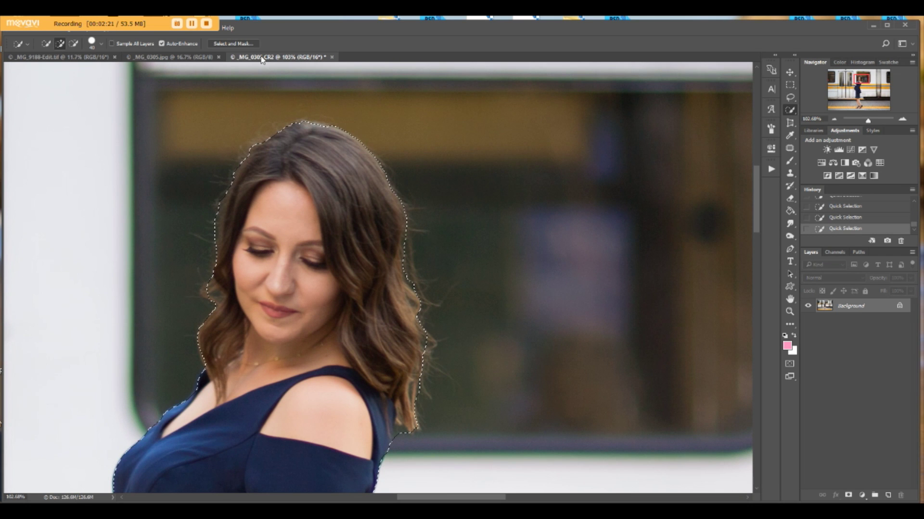
Refine the edge of the woman's hair with the Refine Edge brush in Select and Mask and apply it.
click(232, 44)
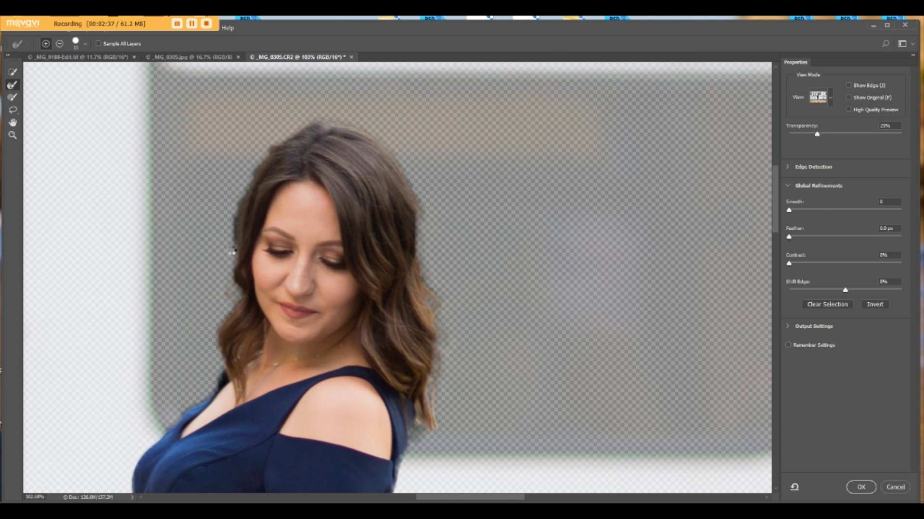
drag(232, 250, 243, 185)
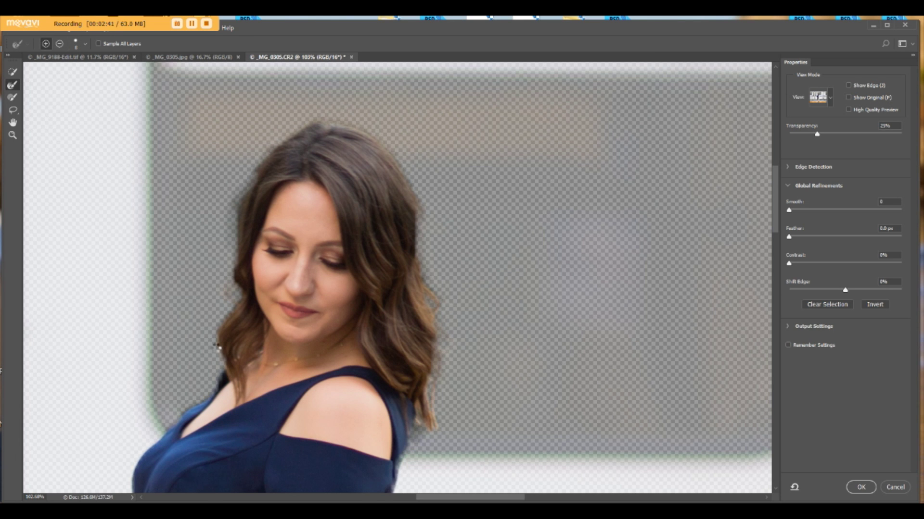
scroll(423, 278, down, 5)
scroll(394, 249, down, 6)
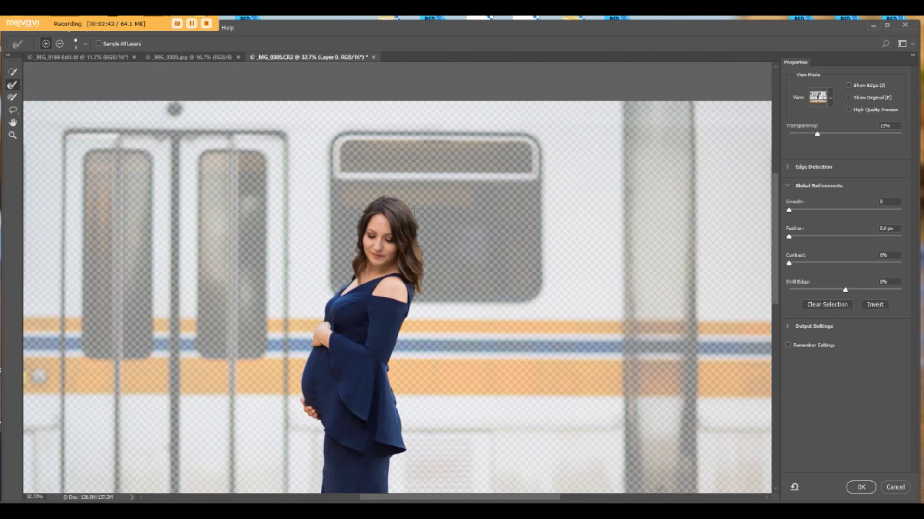
click(868, 489)
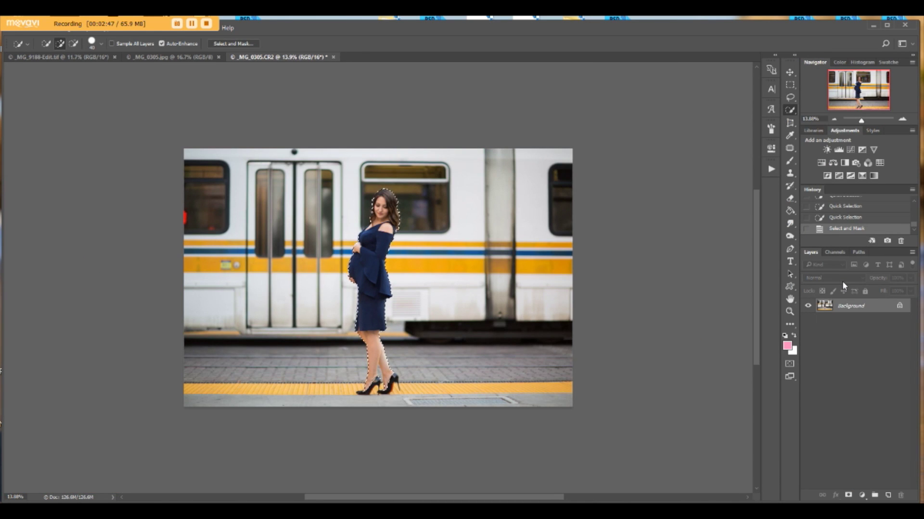
Copy the selected woman to a new layer and name the layer "mom".
key(ctrl+j)
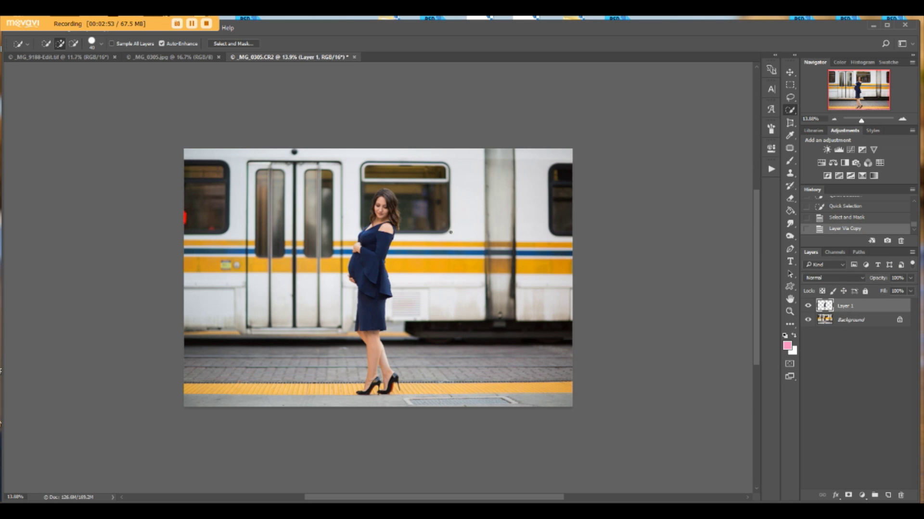
double_click(850, 308)
text(mom)
key(Return)
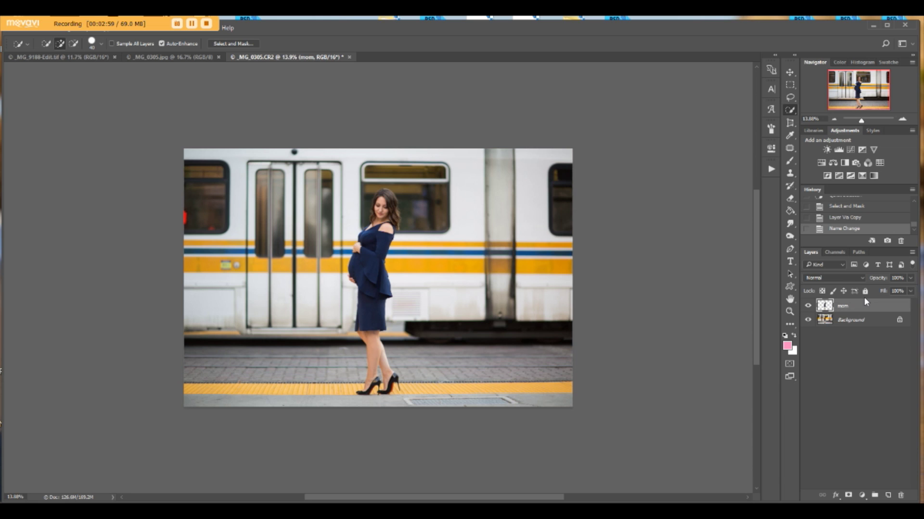
Hide the "mom" layer and duplicate the Background layer.
click(808, 307)
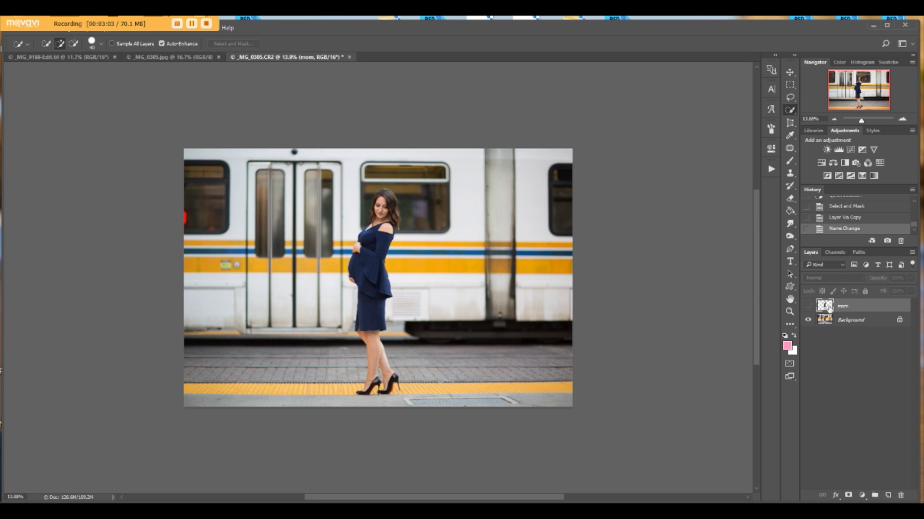
scroll(378, 192, up, 7)
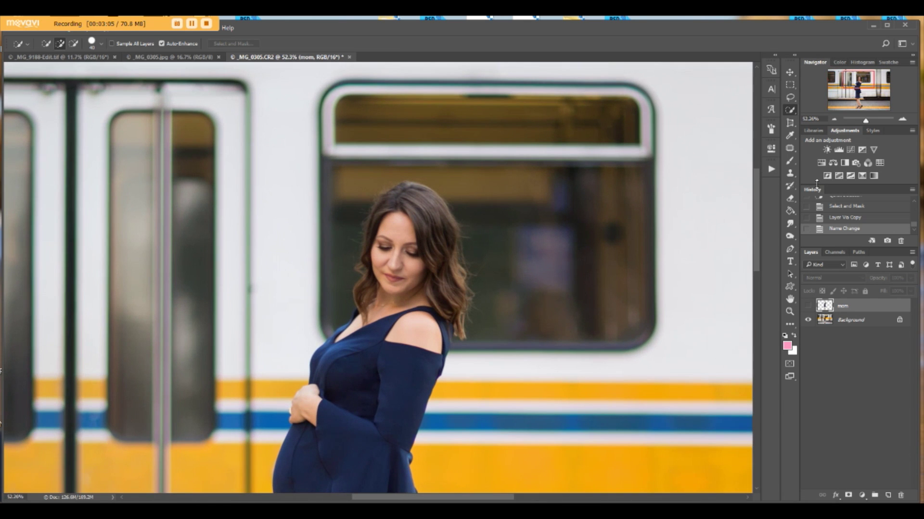
click(861, 324)
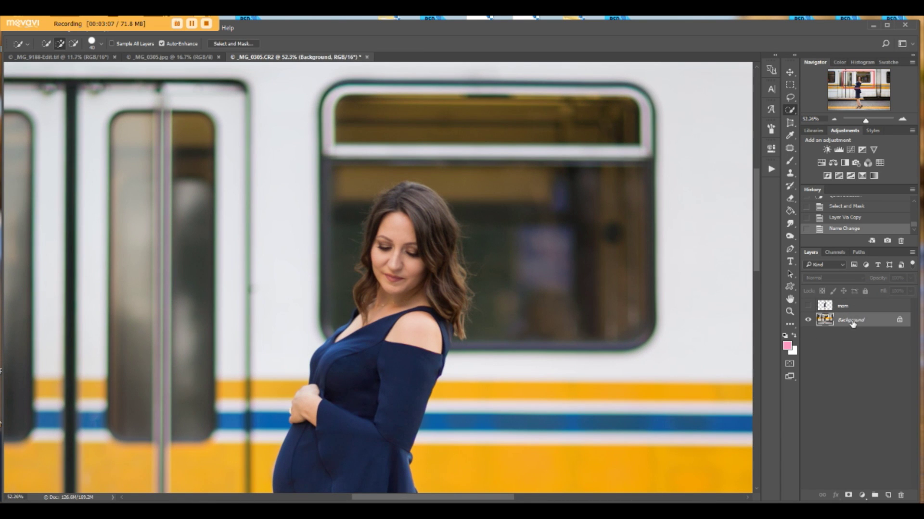
drag(885, 321, 888, 494)
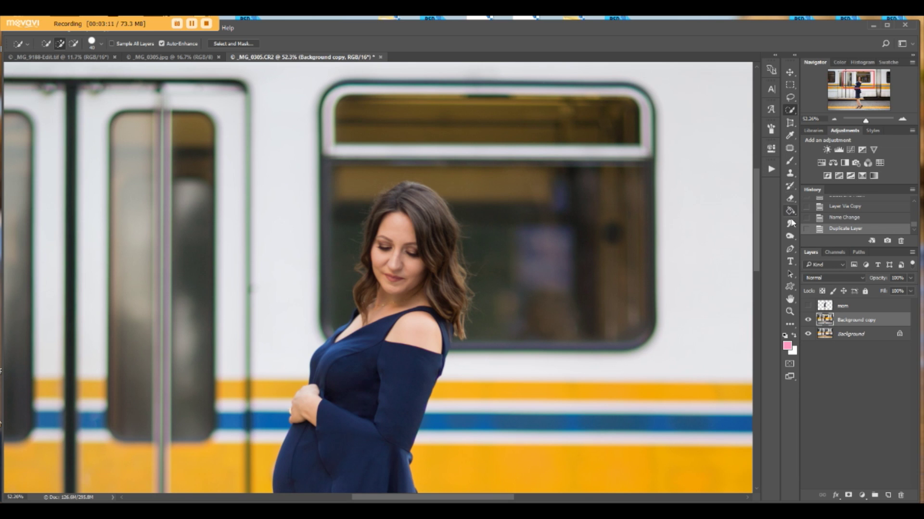
With the Clone Stamp at 250 px, cover the woman's hair and most of her face with blurred glass sampled from the train window.
click(791, 174)
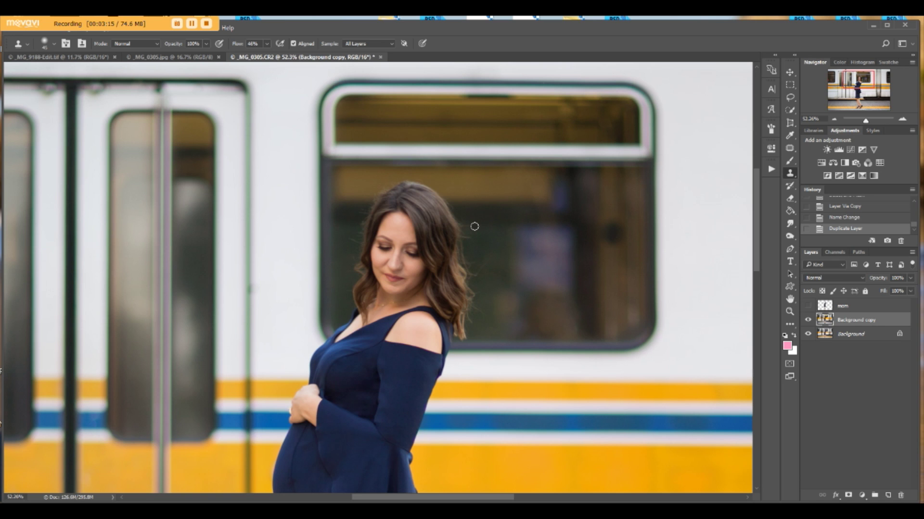
key(bracketright)
key(bracketright)
key(bracketright)
key(bracketright)
key(bracketright)
key(bracketright)
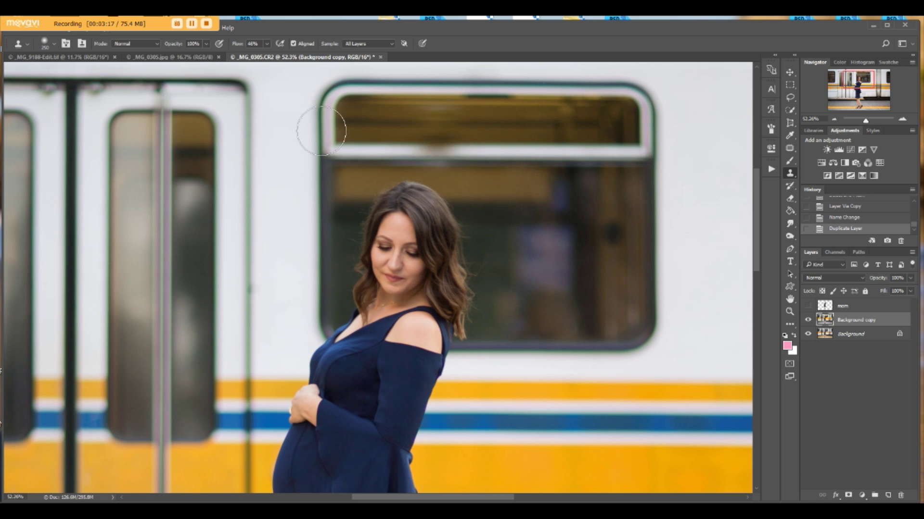
alt+click(534, 236)
mouse_move(446, 236)
mouse_down()
mouse_move(452, 217)
mouse_move(398, 204)
mouse_move(378, 255)
mouse_move(474, 260)
mouse_move(447, 240)
mouse_up()
mouse_move(471, 320)
mouse_down()
mouse_move(443, 309)
mouse_move(461, 241)
mouse_up()
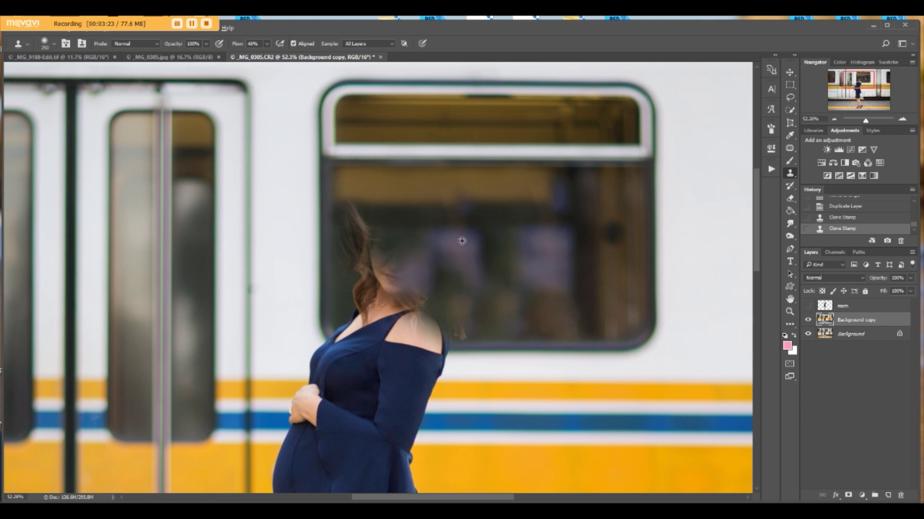
Clone the window interior, its lower frame and the striped panel over the woman's remaining hair, neck, shoulder and upper arm.
alt+click(501, 222)
drag(378, 265, 375, 287)
alt+click(409, 206)
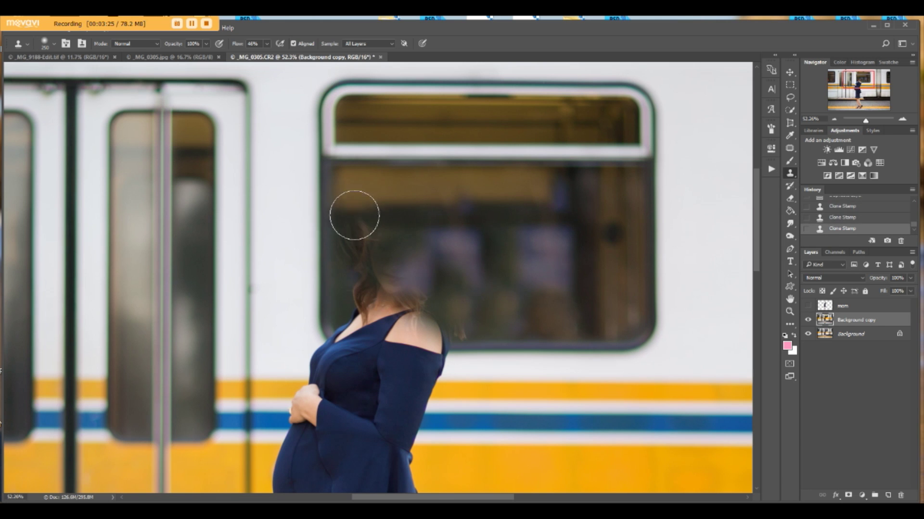
mouse_move(355, 206)
mouse_down()
mouse_move(366, 266)
mouse_move(427, 267)
mouse_up()
alt+click(404, 204)
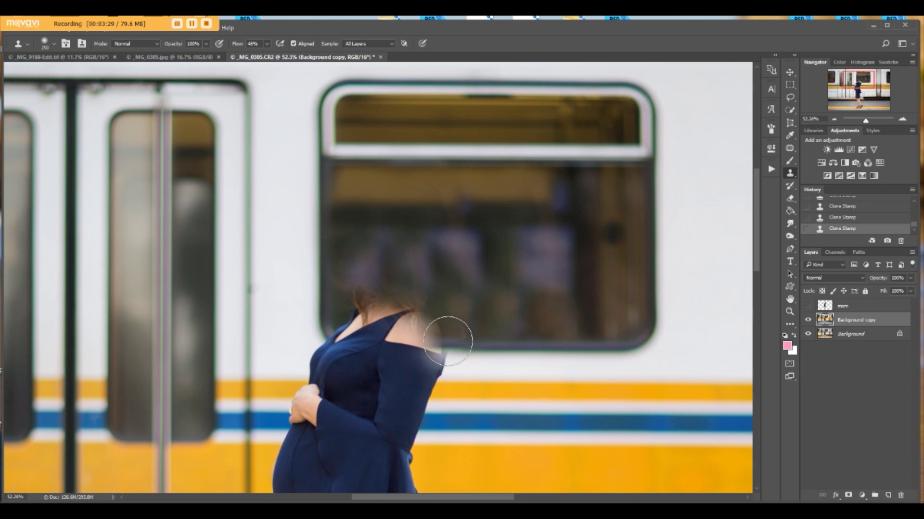
mouse_move(453, 345)
mouse_down()
mouse_move(380, 340)
mouse_move(359, 330)
mouse_move(396, 313)
mouse_up()
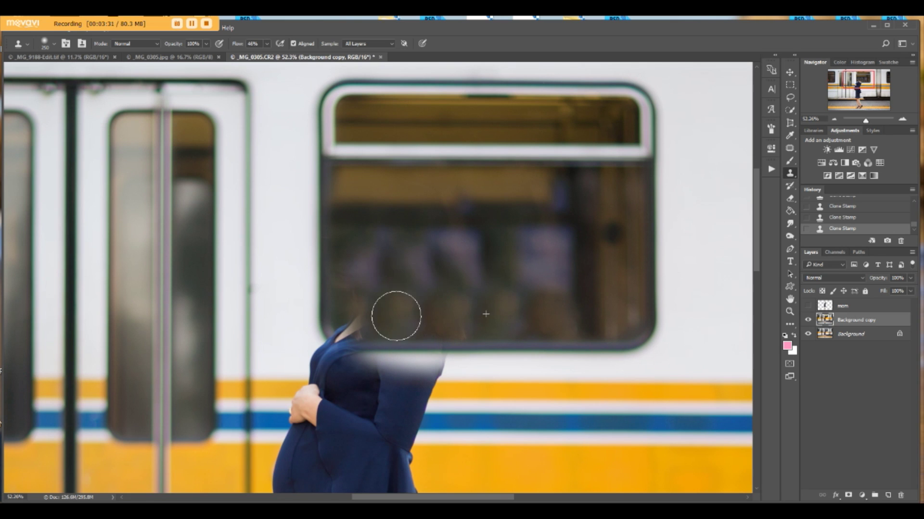
click(430, 266)
alt+click(516, 301)
drag(460, 319, 464, 320)
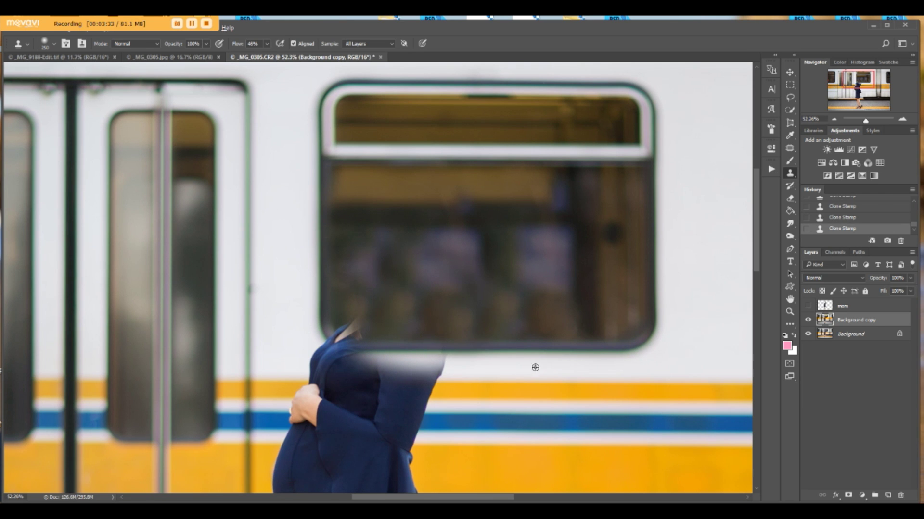
alt+click(596, 384)
mouse_move(470, 382)
mouse_down()
mouse_move(362, 375)
mouse_move(423, 392)
mouse_move(427, 428)
mouse_move(318, 424)
mouse_move(332, 407)
mouse_move(330, 367)
mouse_move(339, 359)
mouse_move(307, 357)
mouse_move(324, 332)
mouse_move(300, 392)
mouse_move(313, 383)
mouse_move(292, 386)
mouse_move(388, 434)
mouse_move(419, 435)
mouse_up()
alt+click(299, 313)
click(311, 356)
key(ctrl+z)
With the clone brush reduced to 125 px, rebuild the white panel and stripes over the woman's chest and arm.
key(bracketleft)
key(bracketleft)
key(bracketleft)
alt+click(297, 312)
alt+click(520, 388)
scroll(442, 338, down, 6)
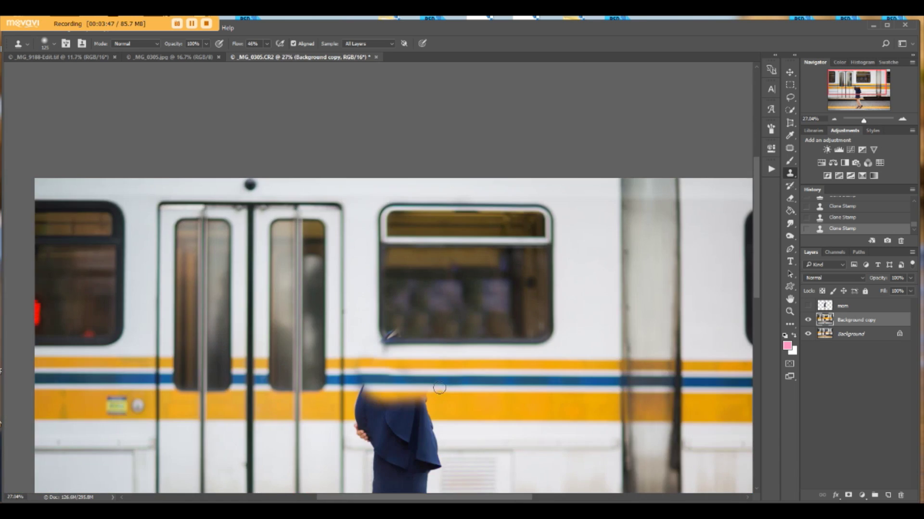
With a 200 px clone brush, clean up the orange and blue stripes and extend them with the white panel over her torso.
scroll(438, 388, up, 5)
key(bracketright)
key(bracketright)
key(bracketright)
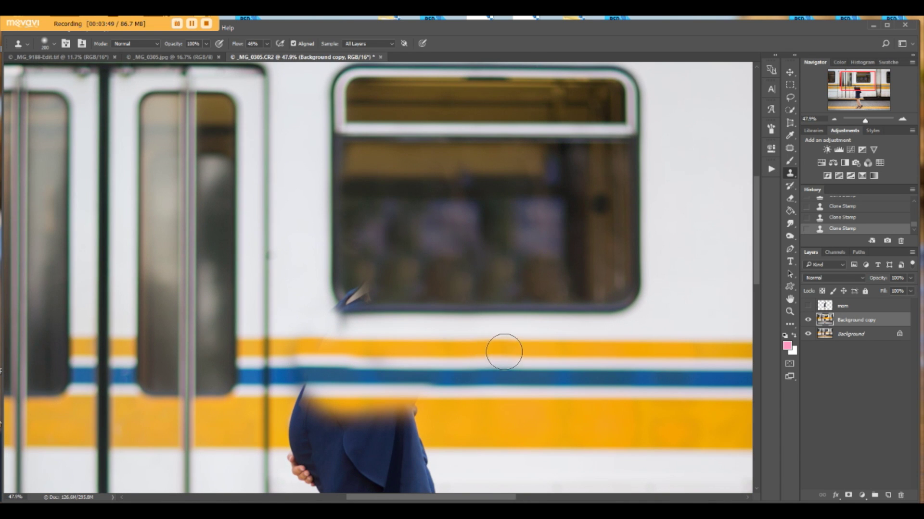
mouse_move(342, 350)
mouse_down()
mouse_move(373, 346)
mouse_move(294, 347)
mouse_move(453, 354)
mouse_up()
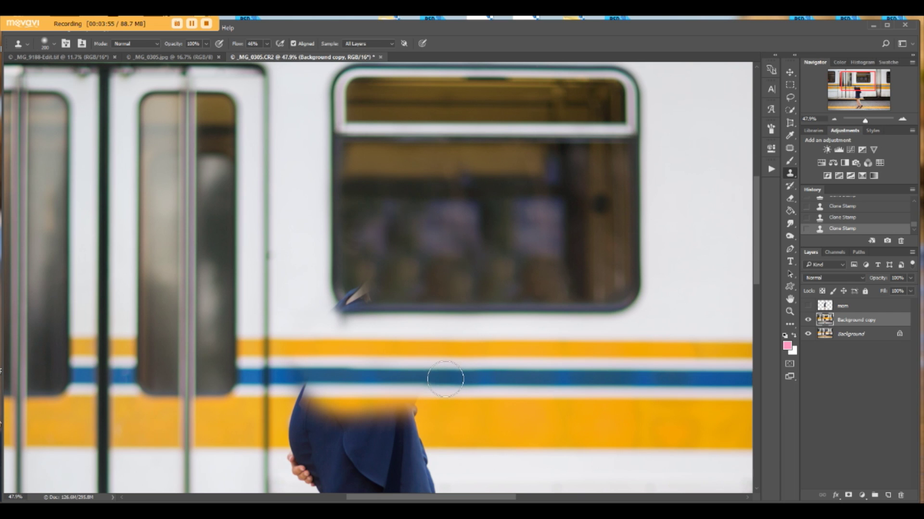
mouse_move(445, 379)
mouse_down()
mouse_move(306, 380)
mouse_move(457, 388)
mouse_move(301, 385)
mouse_move(304, 415)
mouse_move(464, 417)
mouse_up()
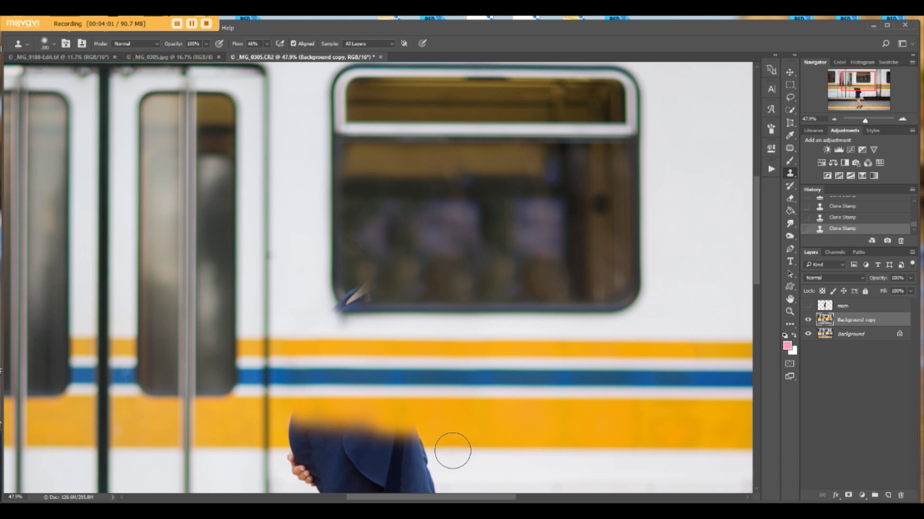
mouse_move(452, 448)
mouse_down()
mouse_move(309, 427)
mouse_move(313, 435)
mouse_move(383, 435)
mouse_move(308, 444)
mouse_move(428, 454)
mouse_up()
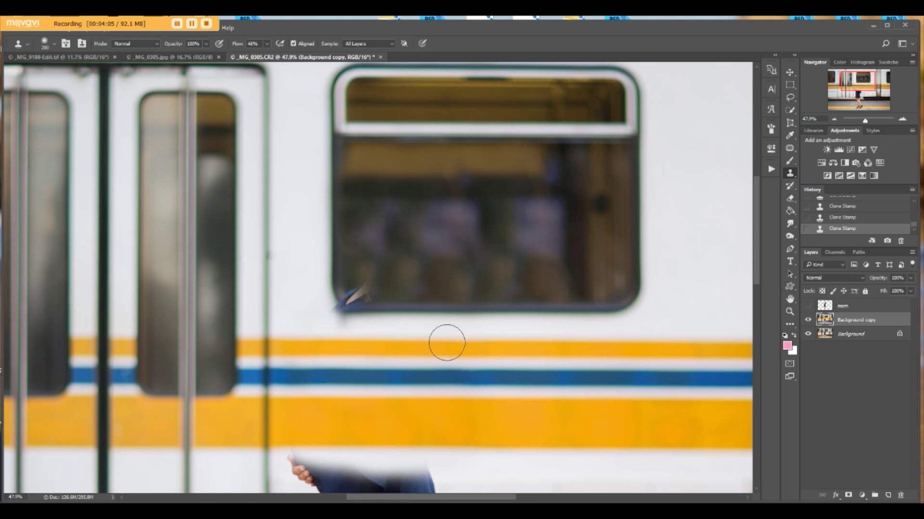
Clone the lower white panel and its horizontal seam over the woman's hand, sleeve and upper skirt.
scroll(445, 340, down, 3)
scroll(558, 361, up, 2)
scroll(558, 362, up, 2)
mouse_move(288, 384)
mouse_down()
mouse_move(313, 377)
mouse_move(237, 367)
mouse_move(324, 369)
mouse_move(320, 397)
mouse_move(285, 421)
mouse_up()
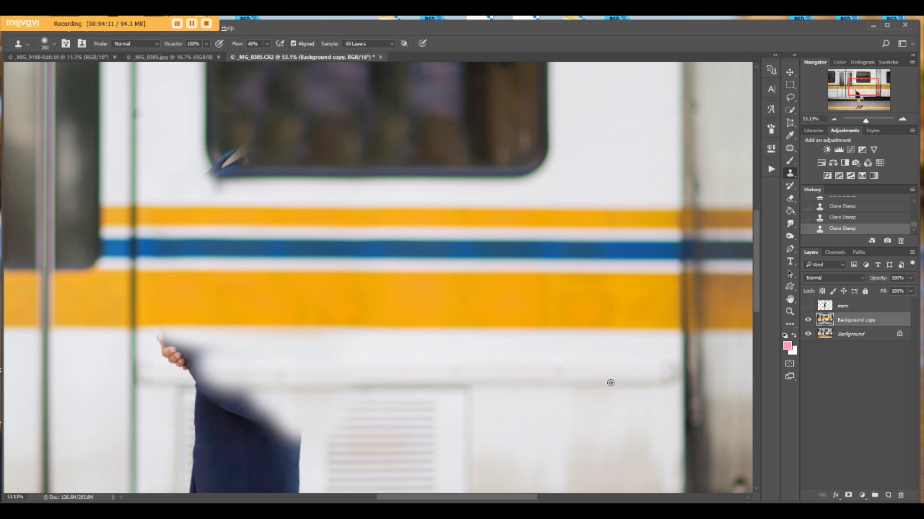
alt+click(611, 383)
mouse_move(252, 389)
mouse_down()
mouse_move(182, 358)
mouse_move(177, 342)
mouse_move(169, 358)
mouse_move(212, 372)
mouse_move(209, 386)
mouse_move(224, 406)
mouse_move(206, 411)
mouse_move(248, 415)
mouse_move(263, 395)
mouse_up()
drag(341, 387, 301, 387)
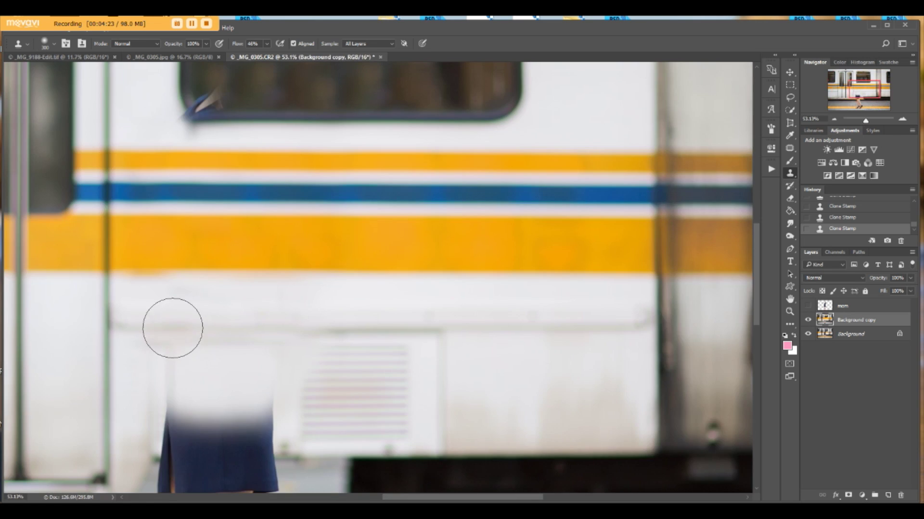
Clone the clean white panel and the side of the vent grille over the middle of the skirt.
mouse_move(173, 328)
mouse_down()
mouse_move(168, 404)
mouse_move(204, 418)
mouse_move(252, 410)
mouse_move(272, 380)
mouse_up()
alt+click(513, 340)
mouse_move(255, 339)
mouse_down()
mouse_move(261, 392)
mouse_move(259, 367)
mouse_move(259, 382)
mouse_up()
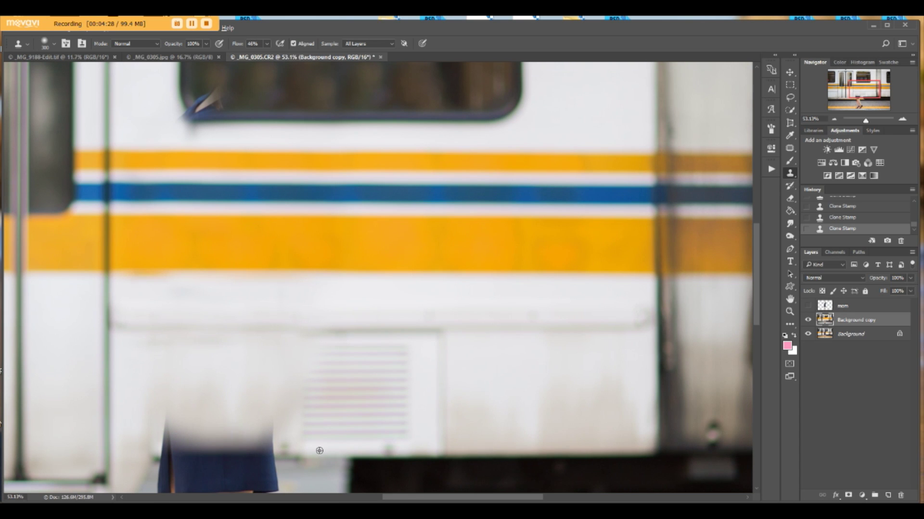
alt+click(301, 456)
drag(260, 456, 279, 420)
With a 175 px clone brush, cover the skirt hem and upper legs with the train's lower edge, yellow strip and dark track.
key(bracketleft)
key(bracketleft)
key(bracketleft)
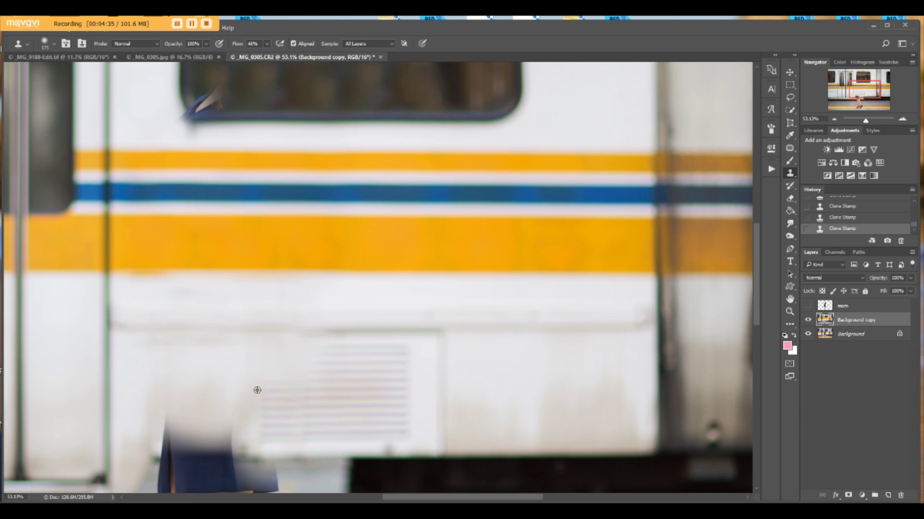
alt+click(243, 351)
scroll(224, 388, down, 5)
mouse_move(229, 399)
mouse_down()
mouse_move(227, 444)
mouse_move(317, 431)
mouse_move(262, 436)
mouse_up()
scroll(225, 388, up, 5)
scroll(269, 433, up, 1)
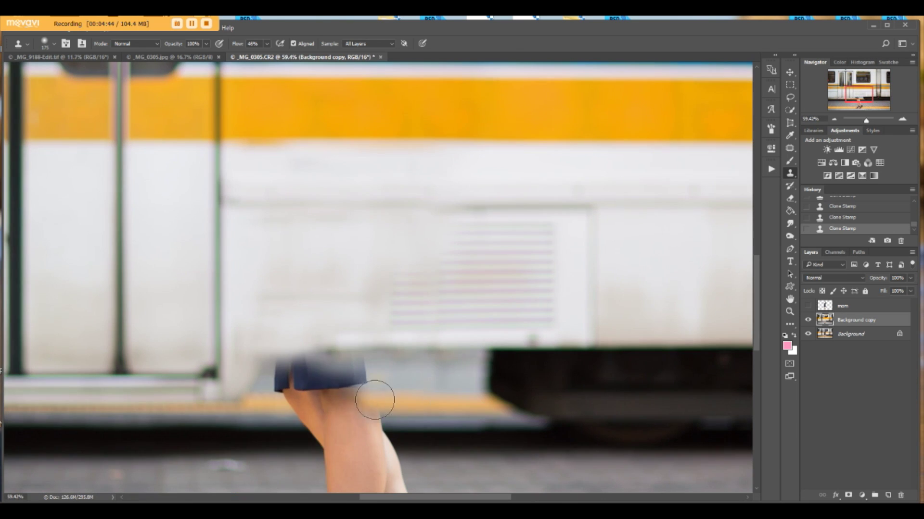
mouse_move(375, 399)
mouse_down()
mouse_move(269, 371)
mouse_move(367, 369)
mouse_move(388, 383)
mouse_move(320, 412)
mouse_move(336, 424)
mouse_move(315, 437)
mouse_move(388, 388)
mouse_move(309, 392)
mouse_move(317, 383)
mouse_move(303, 384)
mouse_move(300, 412)
mouse_up()
scroll(337, 423, down, 2)
alt+click(470, 391)
scroll(269, 330, down, 3)
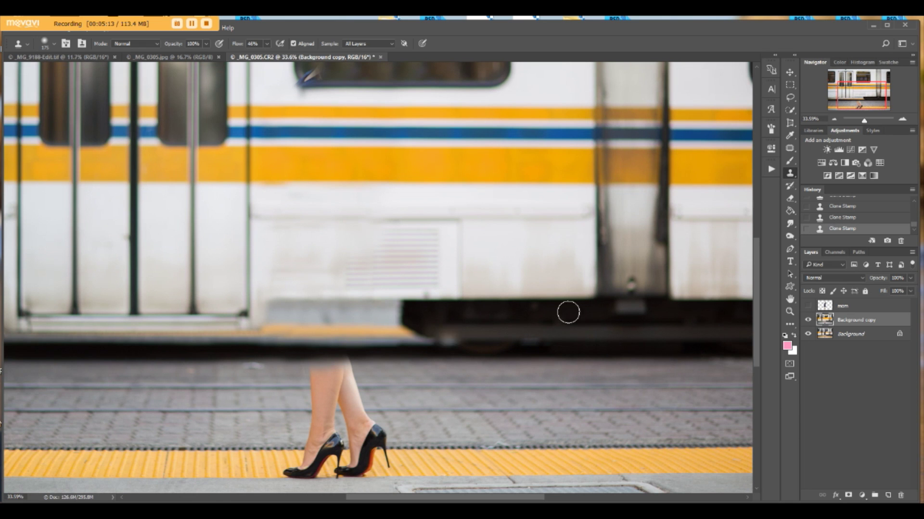
scroll(704, 360, down, 2)
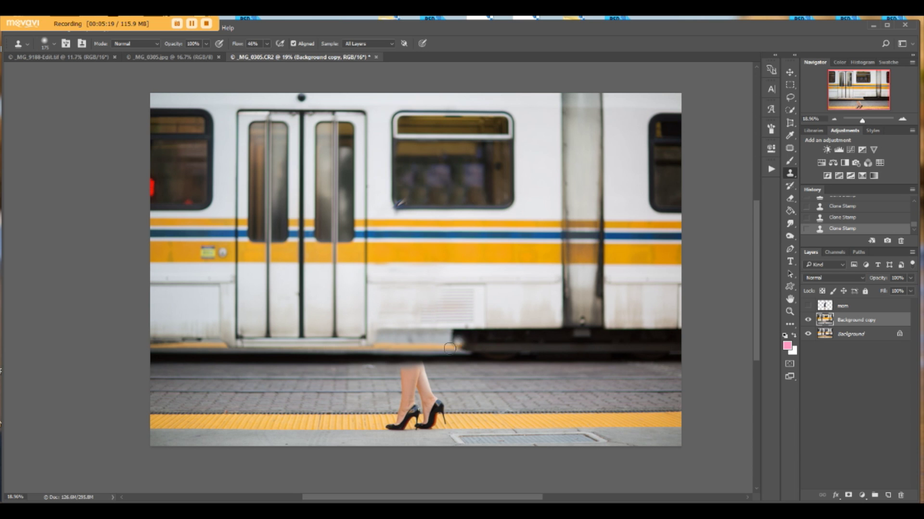
scroll(473, 337, up, 3)
scroll(482, 380, up, 1)
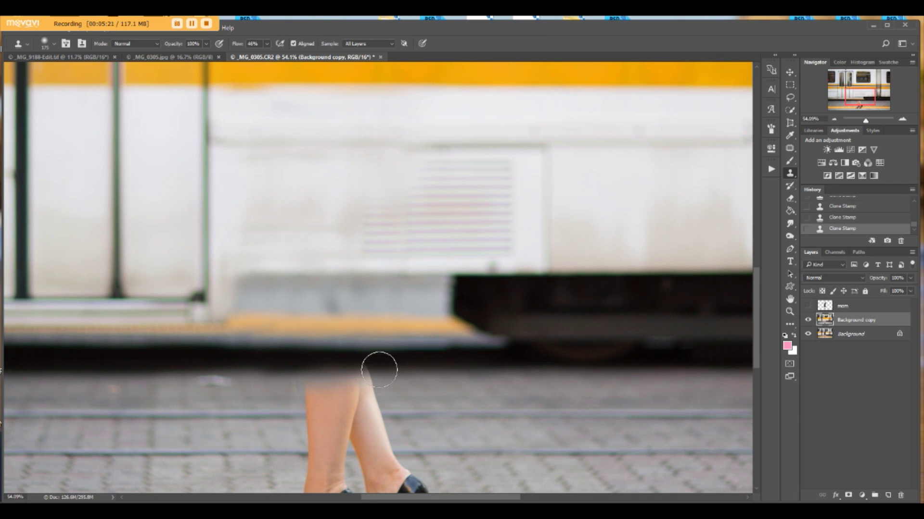
scroll(373, 380, down, 5)
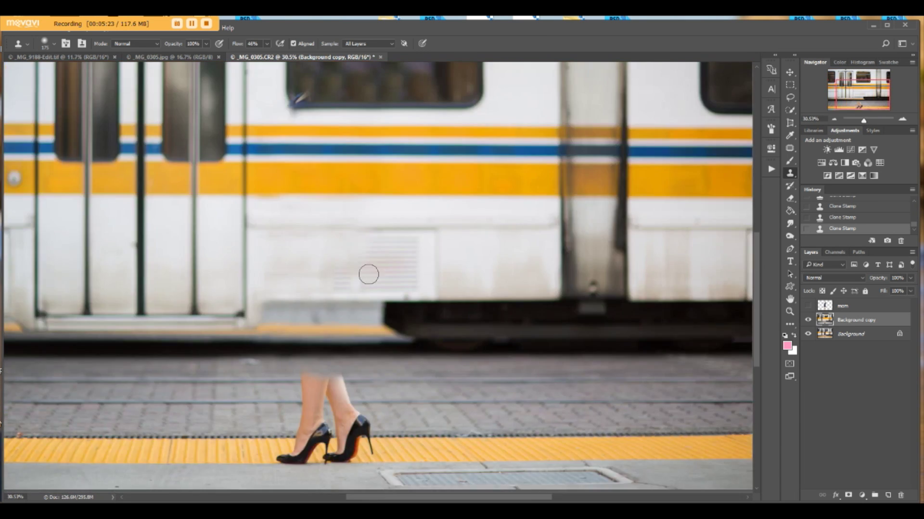
scroll(443, 385, down, 1)
scroll(523, 290, up, 2)
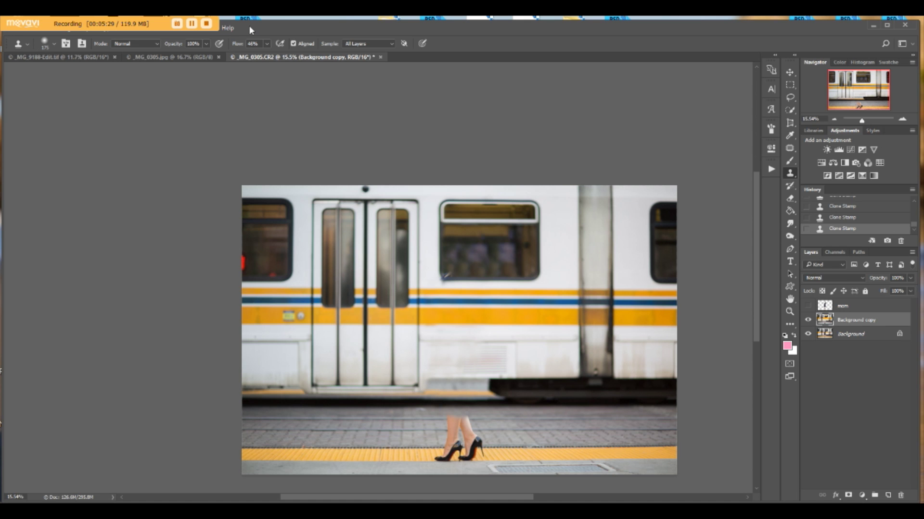
Apply a Motion Blur to the Background copy layer with an angle of 0° and a distance of 443 pixels.
drag(251, 27, 247, 31)
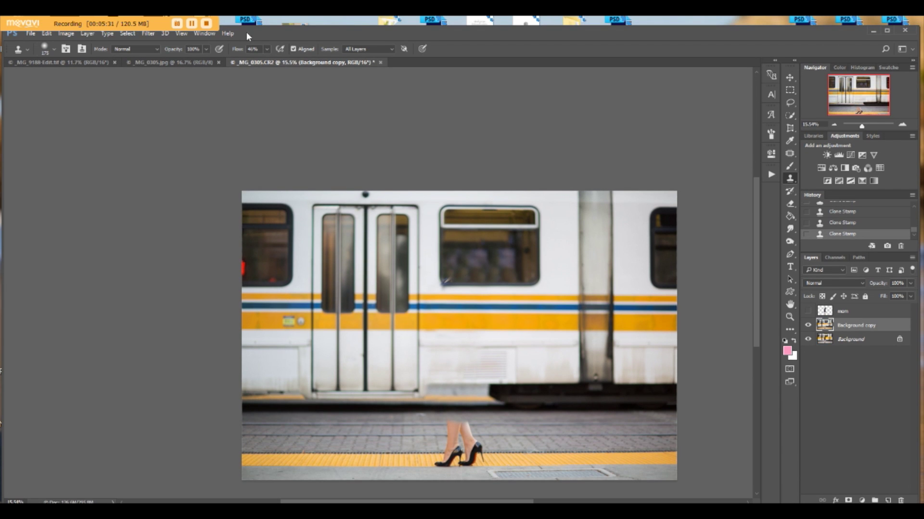
click(149, 33)
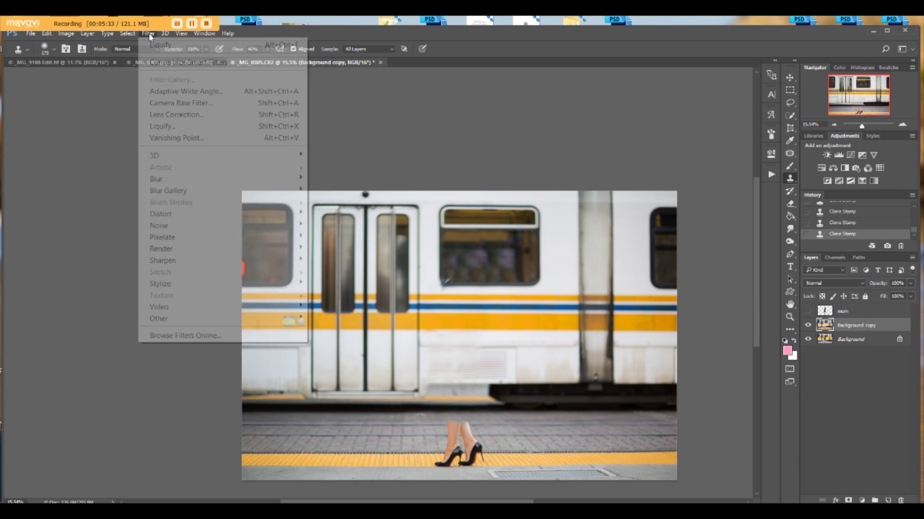
mouse_move(168, 184)
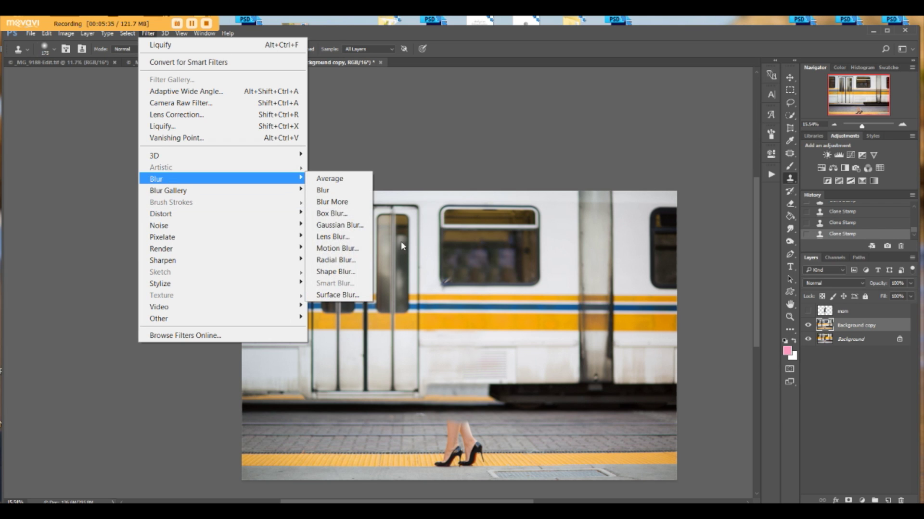
click(337, 249)
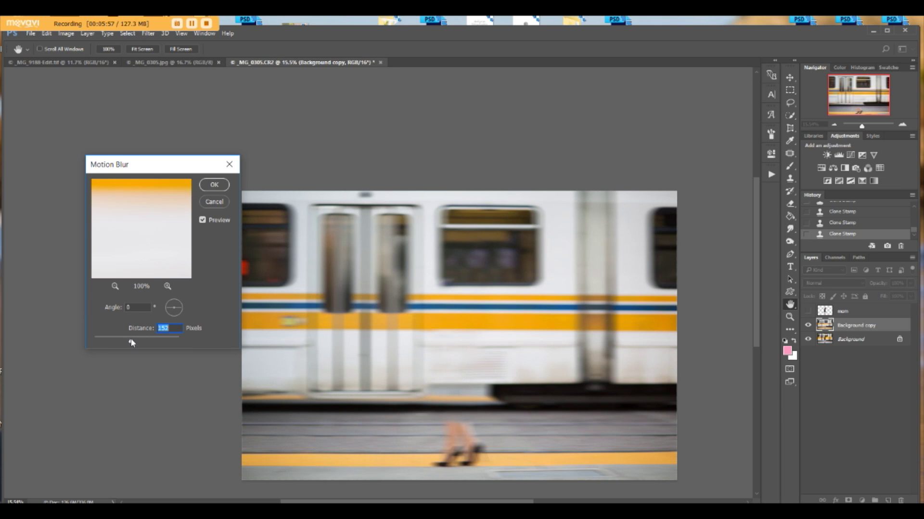
drag(132, 342, 143, 343)
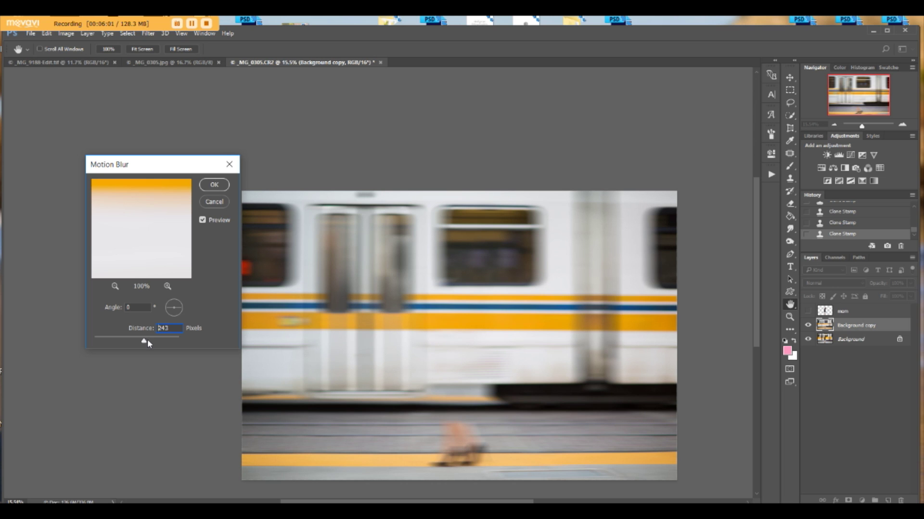
drag(147, 340, 148, 341)
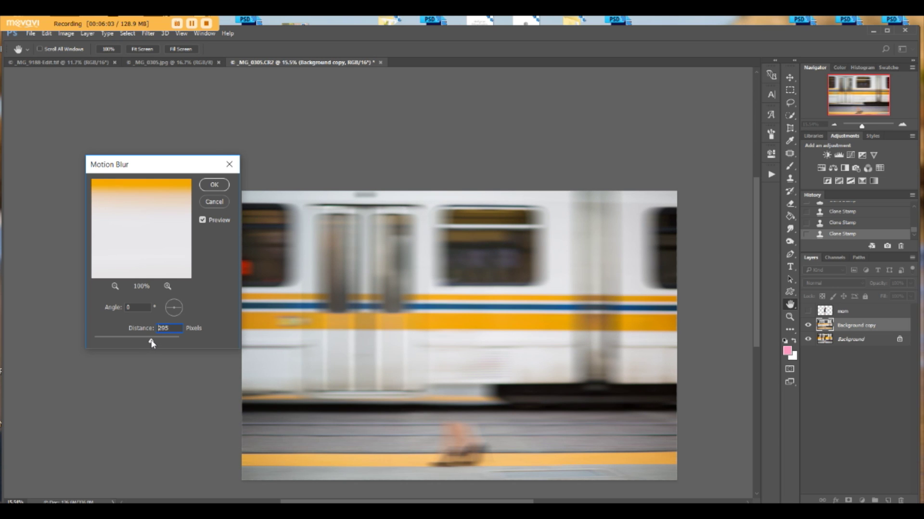
drag(153, 342, 155, 342)
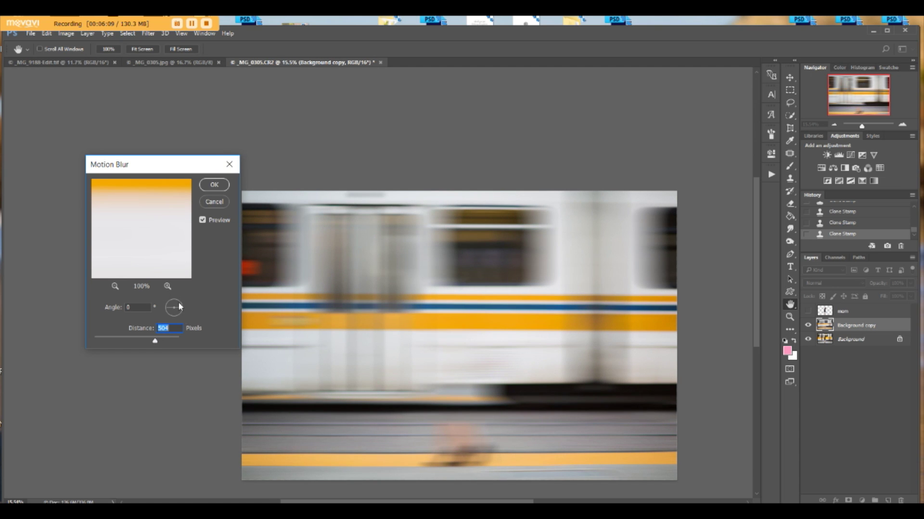
drag(152, 342, 155, 342)
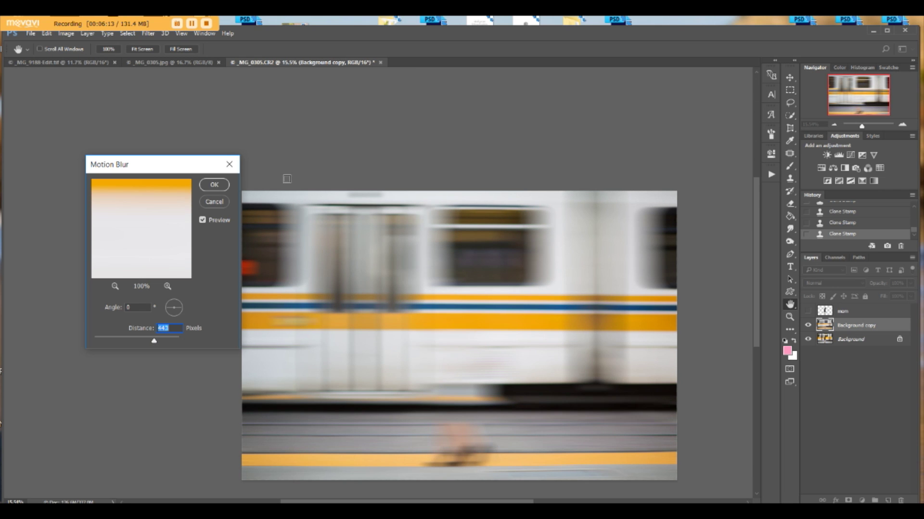
click(217, 188)
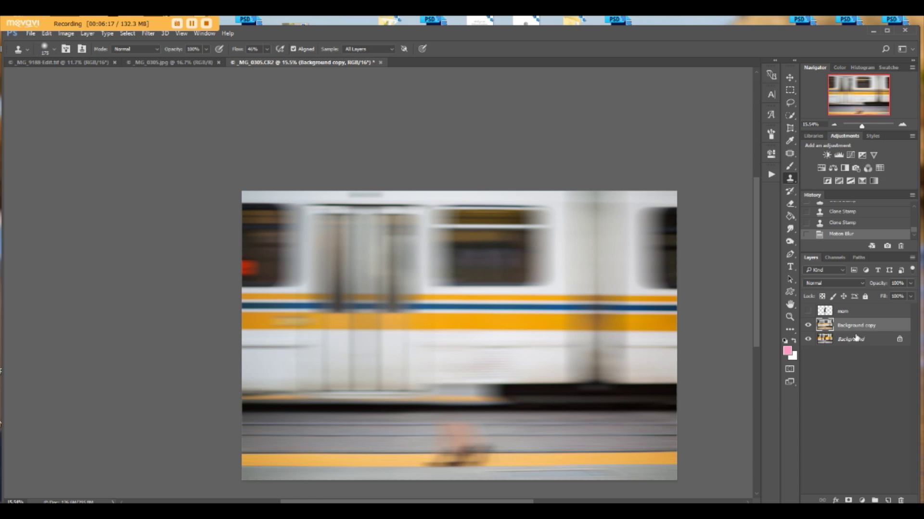
Add a layer mask to the Background copy layer and prepare an 800 px black brush for painting on it.
click(849, 501)
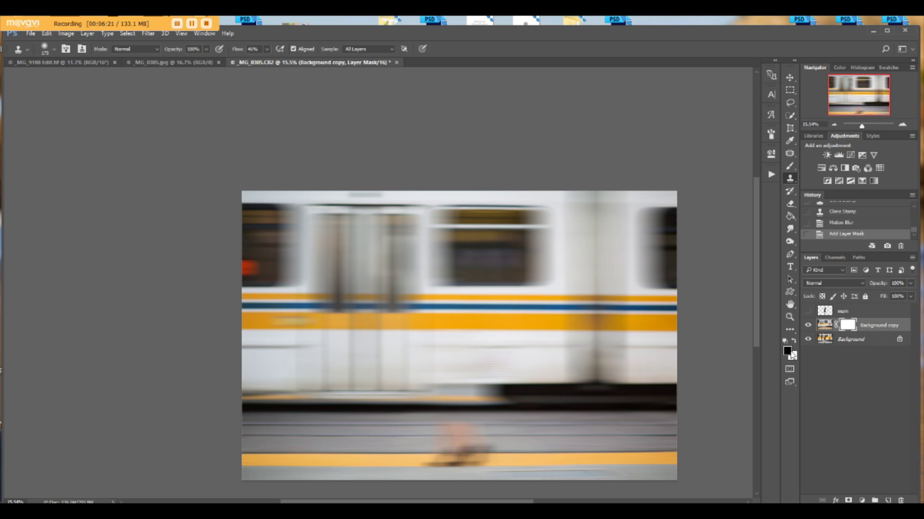
click(790, 166)
scroll(537, 166, down, 1)
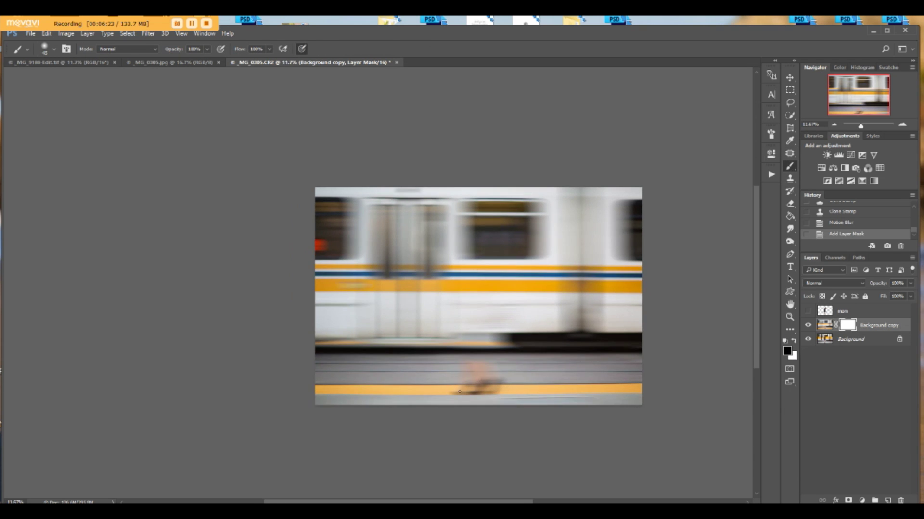
scroll(462, 390, up, 1)
key(bracketright)
key(bracketright)
key(bracketright)
key(bracketright)
key(bracketright)
key(bracketright)
key(bracketright)
key(bracketright)
key(bracketright)
key(bracketright)
key(bracketright)
key(bracketright)
key(bracketright)
key(bracketright)
key(bracketright)
key(bracketright)
key(bracketright)
key(bracketright)
key(bracketright)
key(bracketright)
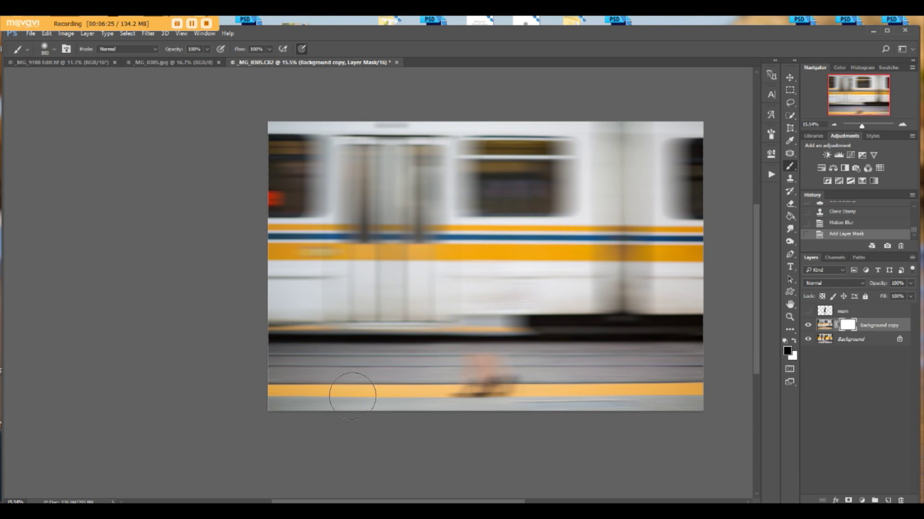
Try to mask the blur off the platform and paving up to the train's underside, and revert to the unpainted mask.
mouse_move(256, 413)
mouse_down()
mouse_move(396, 417)
mouse_move(267, 421)
mouse_move(573, 422)
mouse_move(611, 394)
mouse_move(470, 405)
mouse_up()
key(bracketleft)
key(bracketleft)
key(bracketleft)
key(bracketleft)
key(bracketleft)
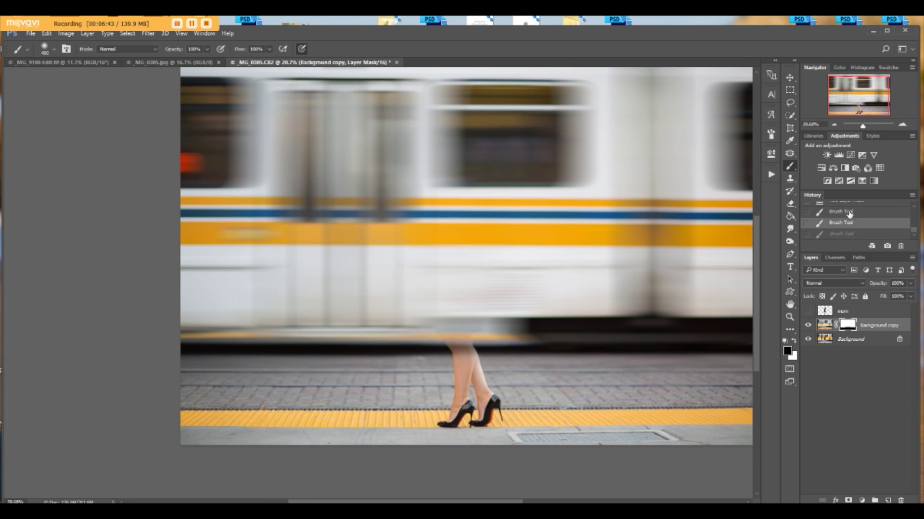
click(850, 203)
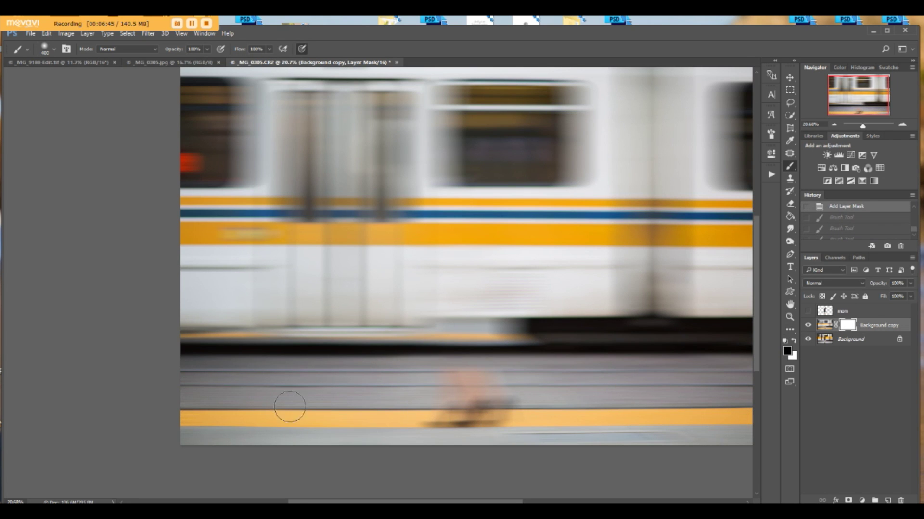
Paint black on the Background copy mask with a 400 px brush to restore the sharp platform, yellow strip and lower paving.
mouse_move(162, 408)
mouse_down()
mouse_move(469, 412)
mouse_move(153, 406)
mouse_up()
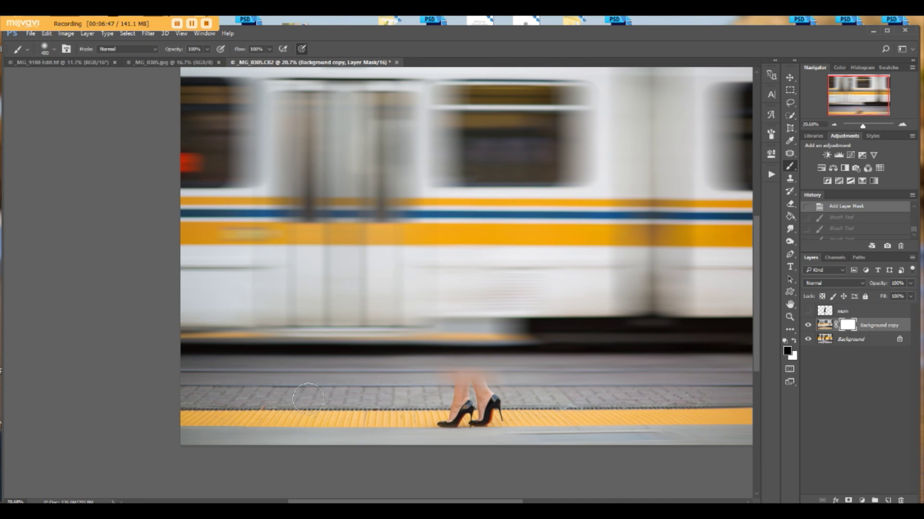
mouse_move(482, 405)
mouse_down()
mouse_move(398, 452)
mouse_move(336, 428)
mouse_up()
scroll(287, 407, down, 3)
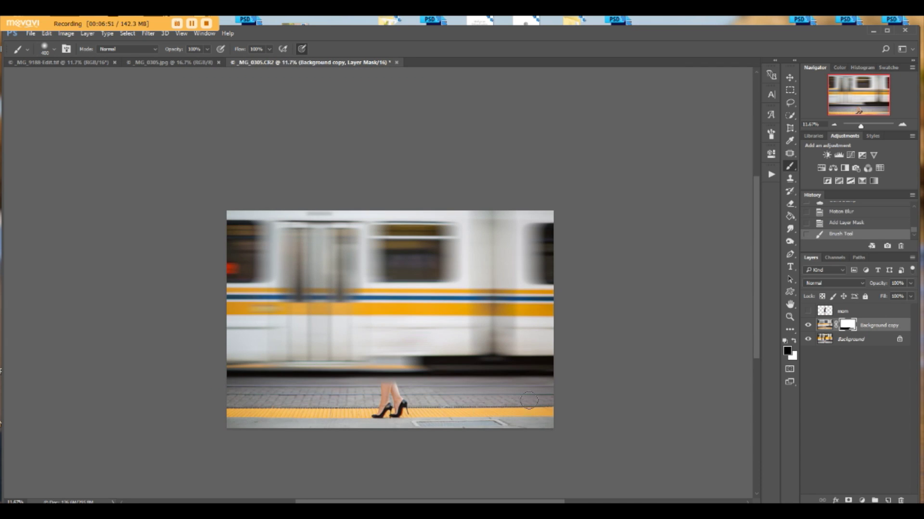
click(374, 423)
scroll(371, 417, down, 1)
scroll(248, 426, up, 6)
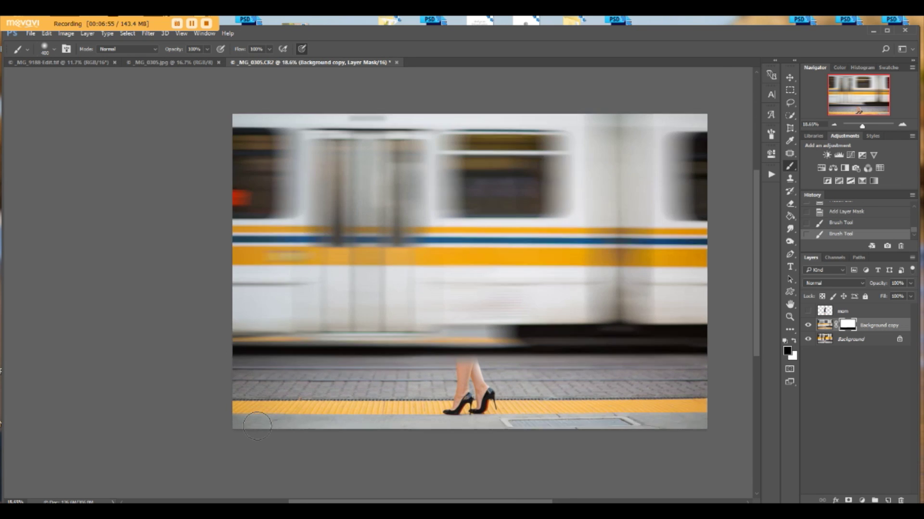
click(291, 377)
Blend the mask's upper edge across the paving below the train with a 250 px brush at 20% opacity.
scroll(304, 367, up, 4)
key(bracketleft)
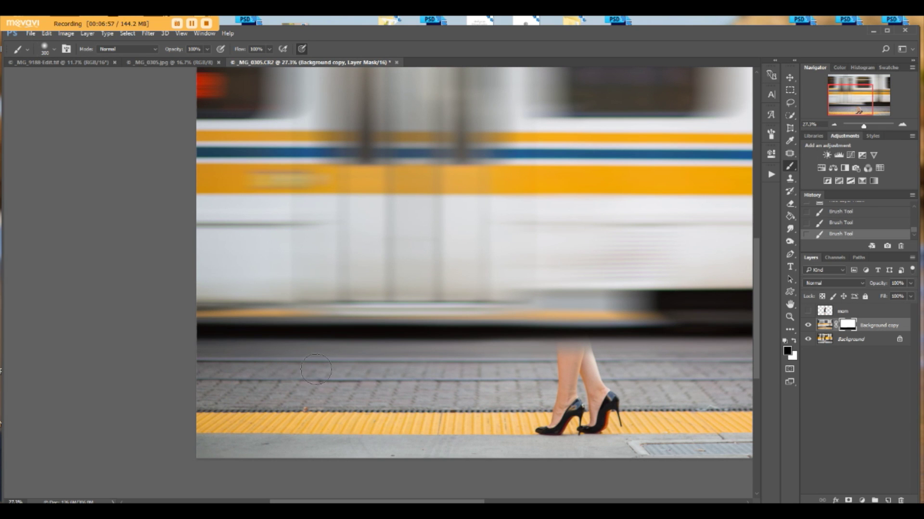
key(2)
scroll(537, 346, down, 1)
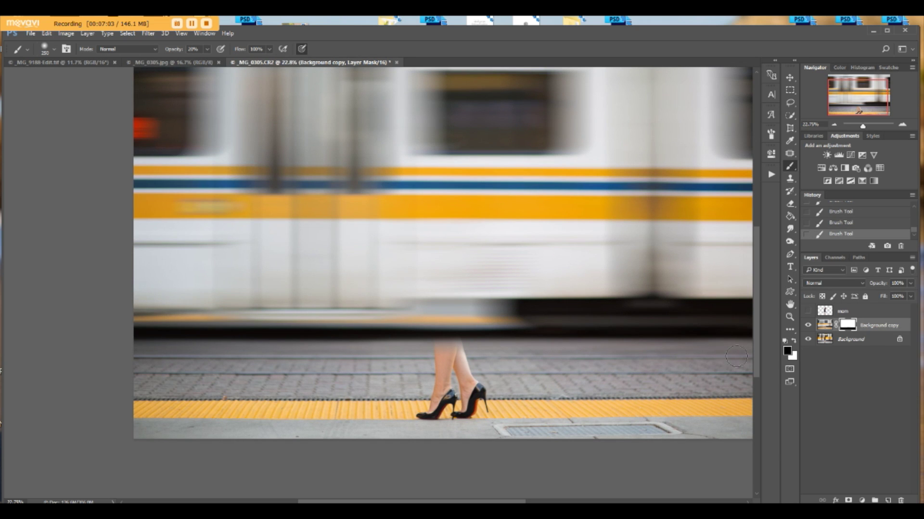
scroll(594, 348, down, 1)
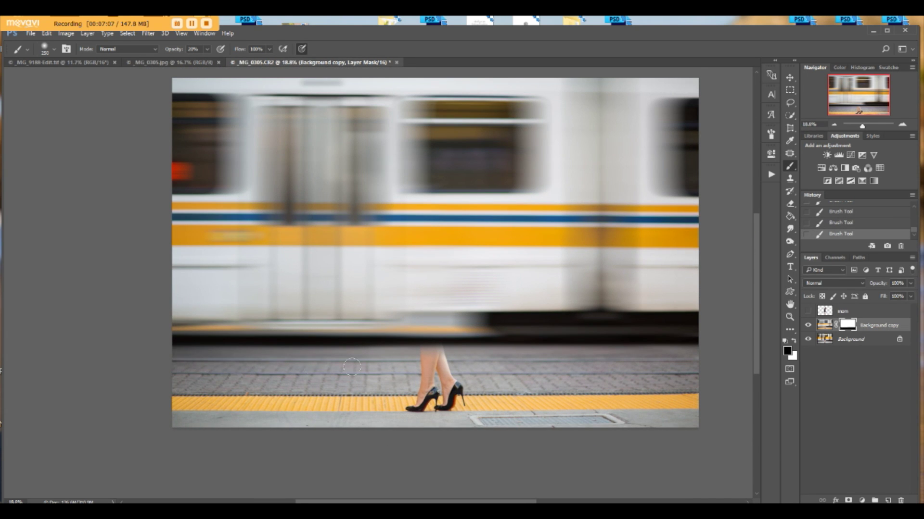
Show the mom layer and inspect the woman's hair and dress edges against the blurred train.
scroll(587, 325, down, 3)
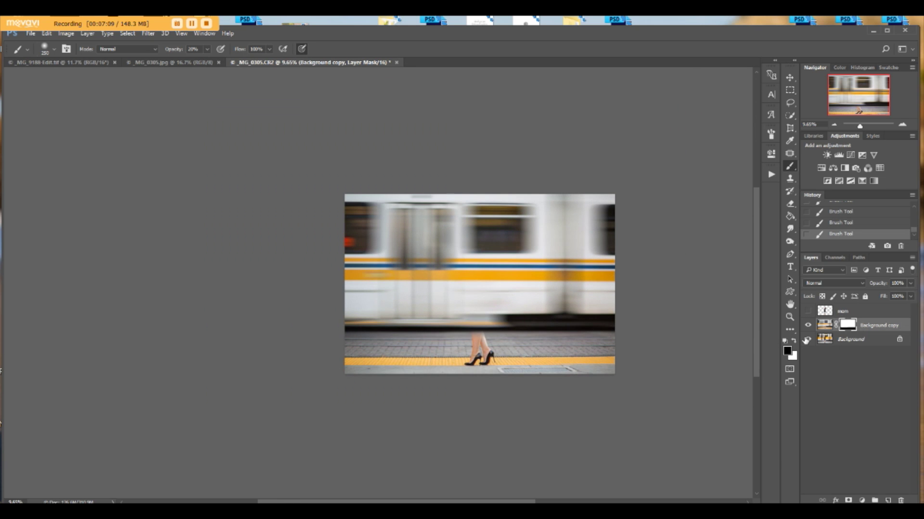
click(808, 312)
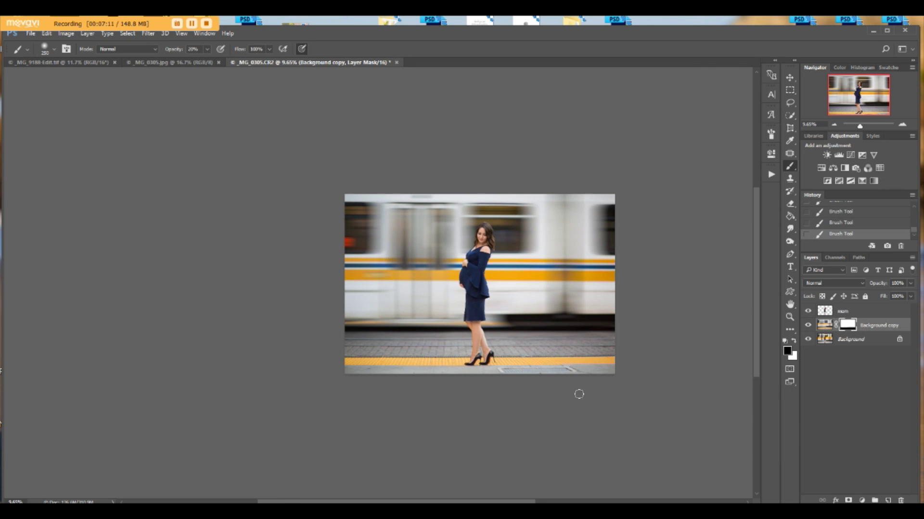
scroll(464, 290, up, 2)
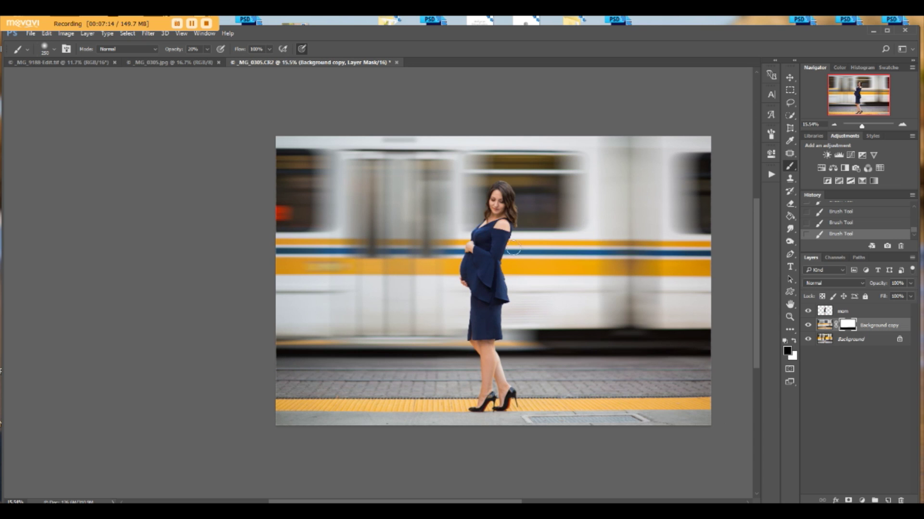
scroll(513, 248, up, 5)
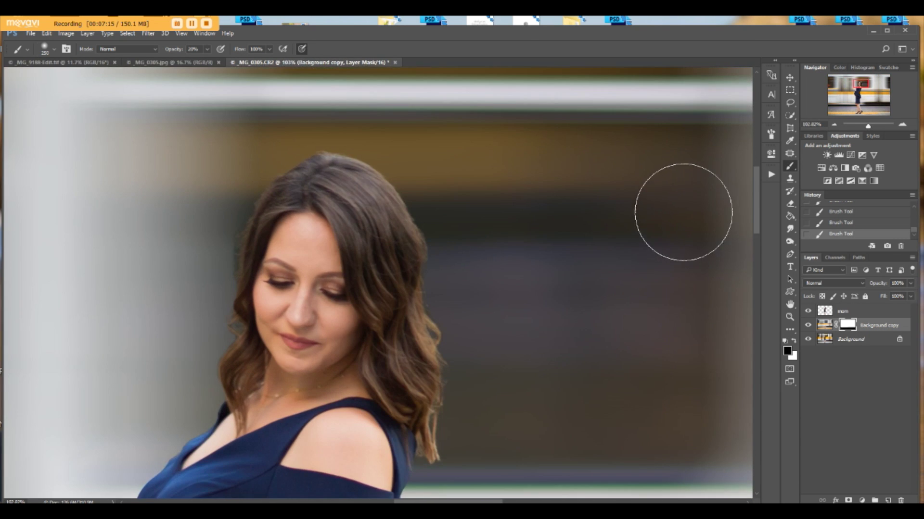
scroll(683, 212, down, 1)
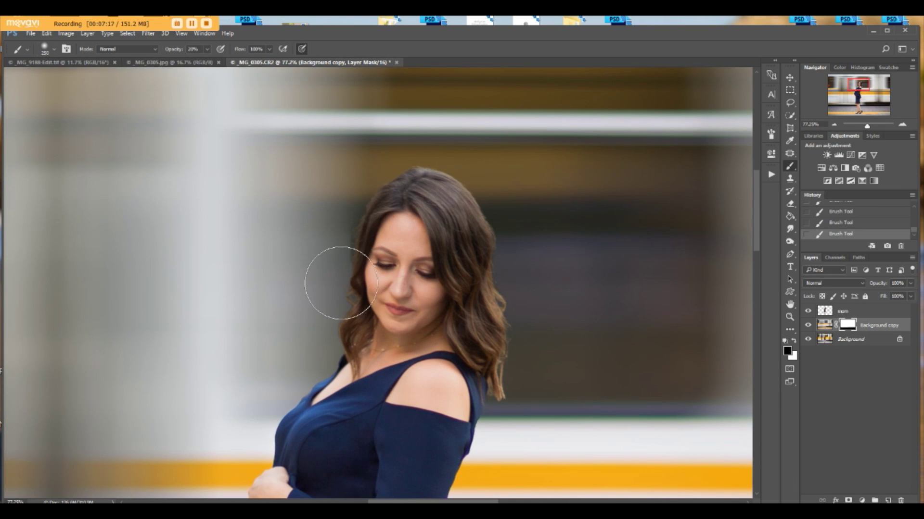
scroll(278, 335, down, 2)
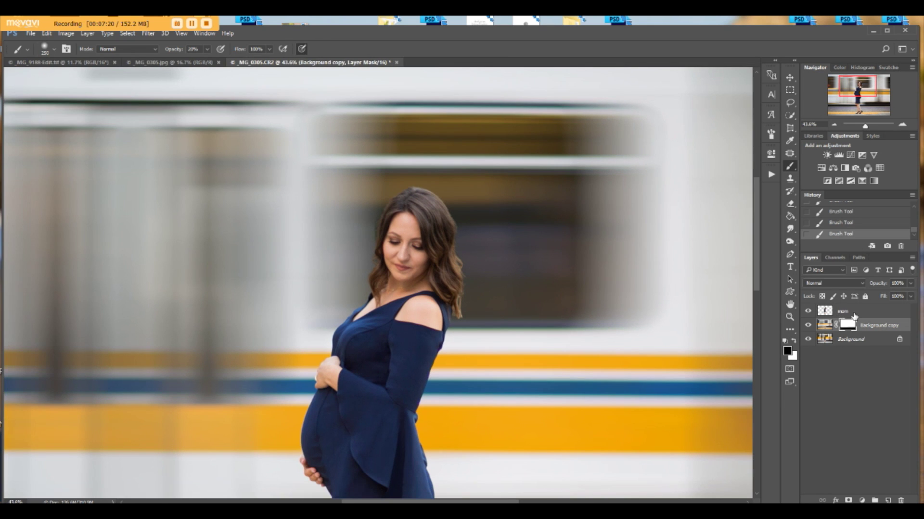
Open the mom layer in Liquify and push the dress outline at her lower back slightly inward.
click(858, 313)
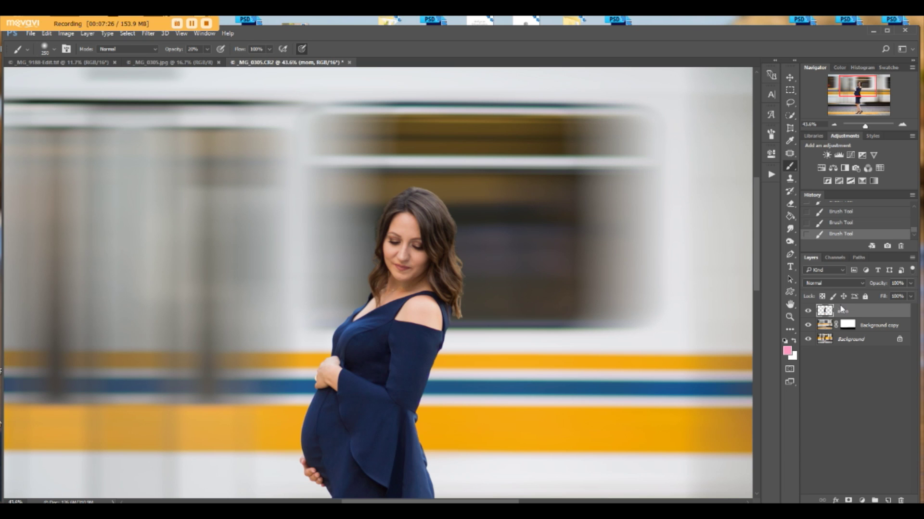
key(ctrl+shift+x)
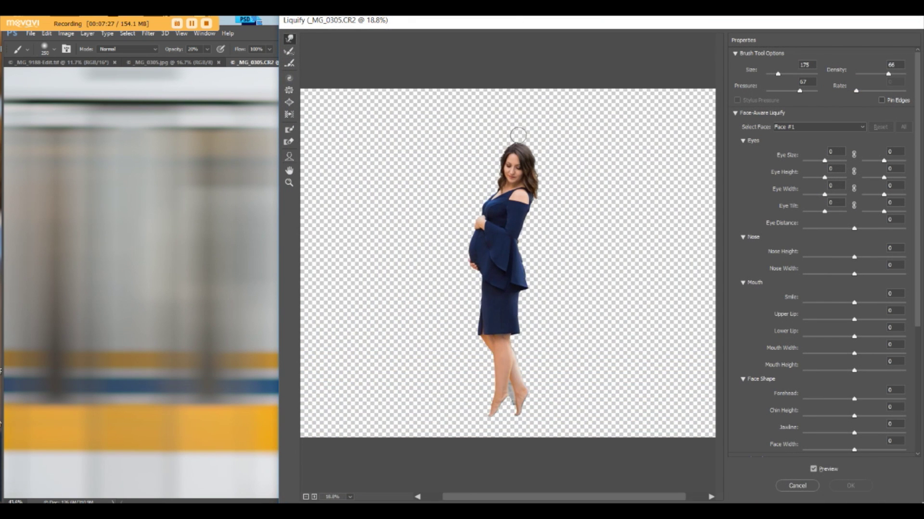
scroll(518, 135, up, 4)
click(916, 464)
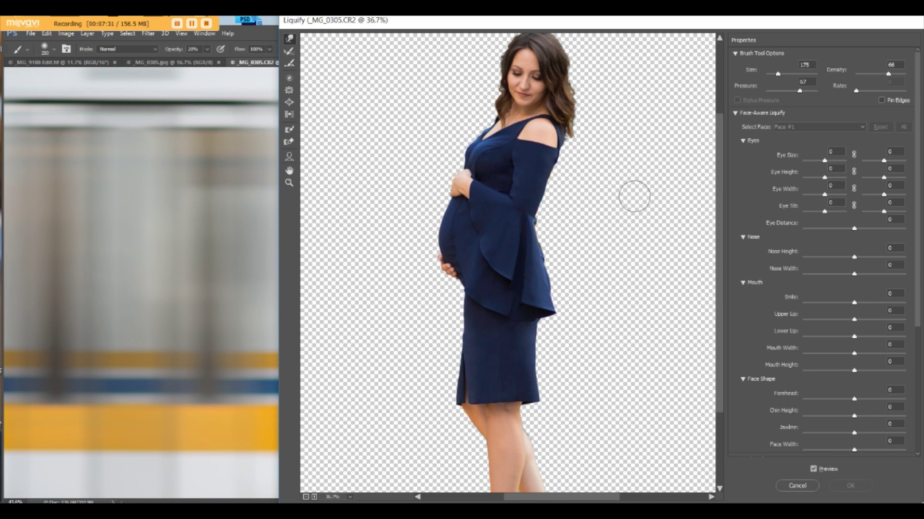
key(bracketleft)
key(bracketleft)
key(bracketleft)
key(bracketleft)
drag(542, 221, 535, 222)
Go over the woman's outline with Liquify brush sizes between 100 and 250, and apply the filter.
key(bracketright)
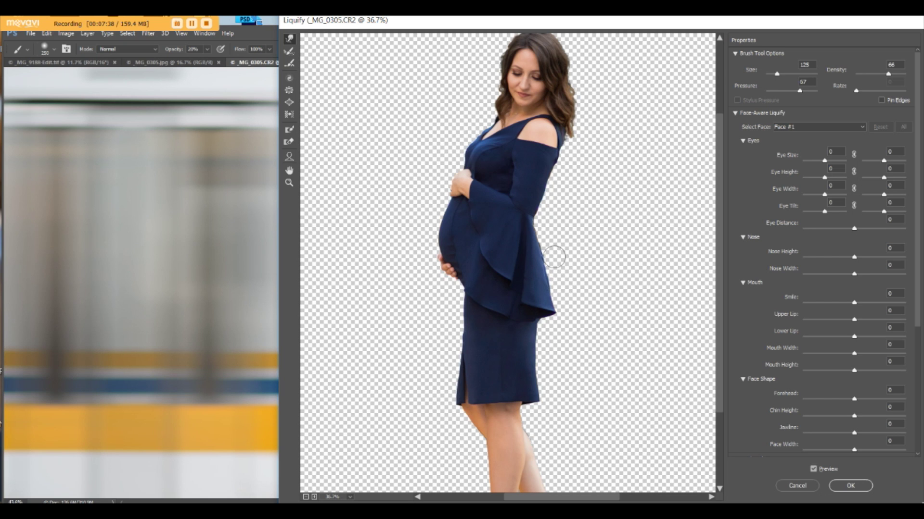
key(bracketright)
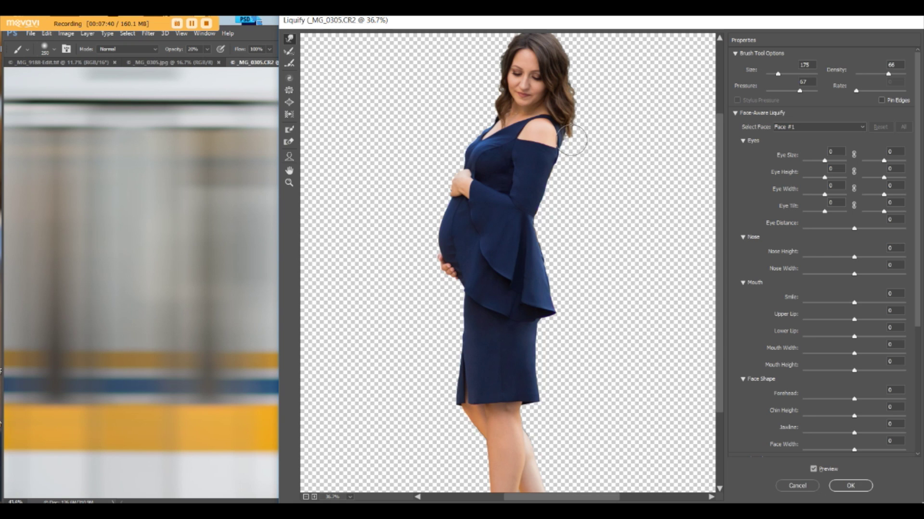
key(bracketright)
key(bracketright)
key(bracketright)
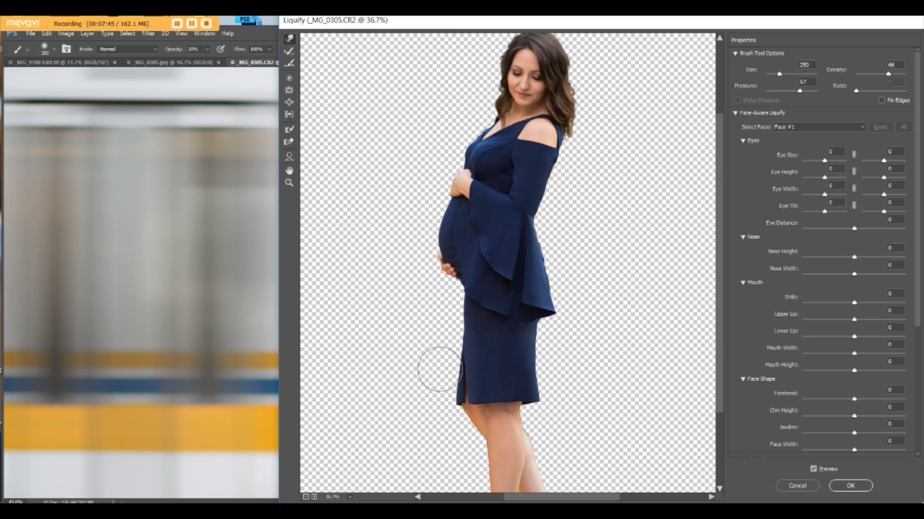
key(bracketleft)
key(bracketleft)
key(bracketleft)
key(bracketleft)
key(bracketleft)
key(bracketleft)
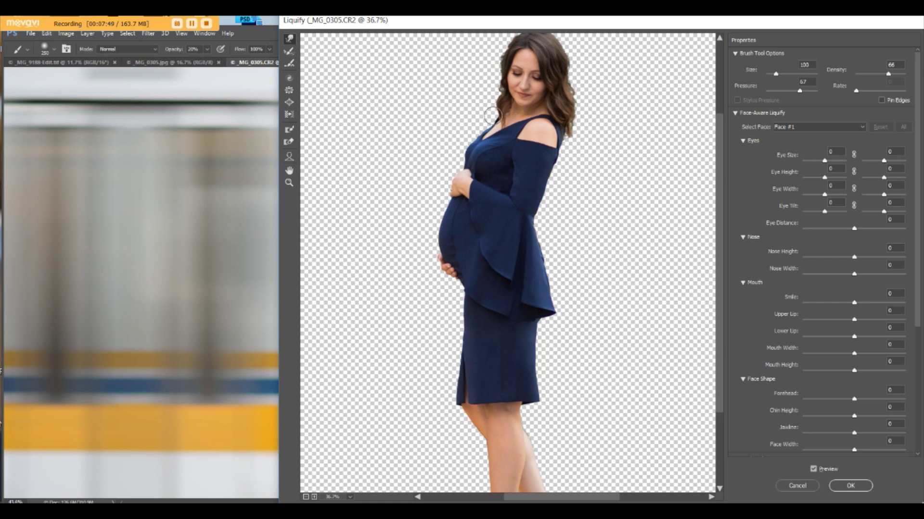
key(bracketright)
scroll(464, 88, down, 4)
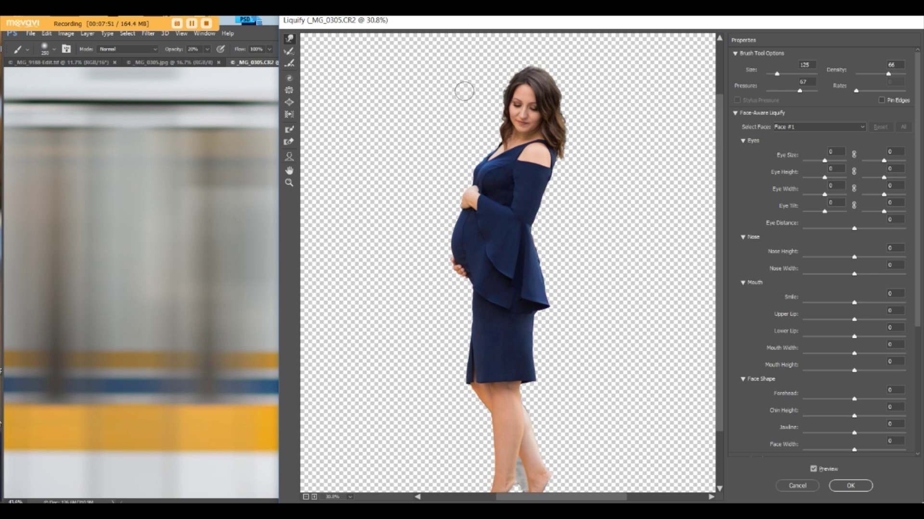
click(850, 486)
Flatten the image into a single Background layer.
scroll(531, 197, down, 2)
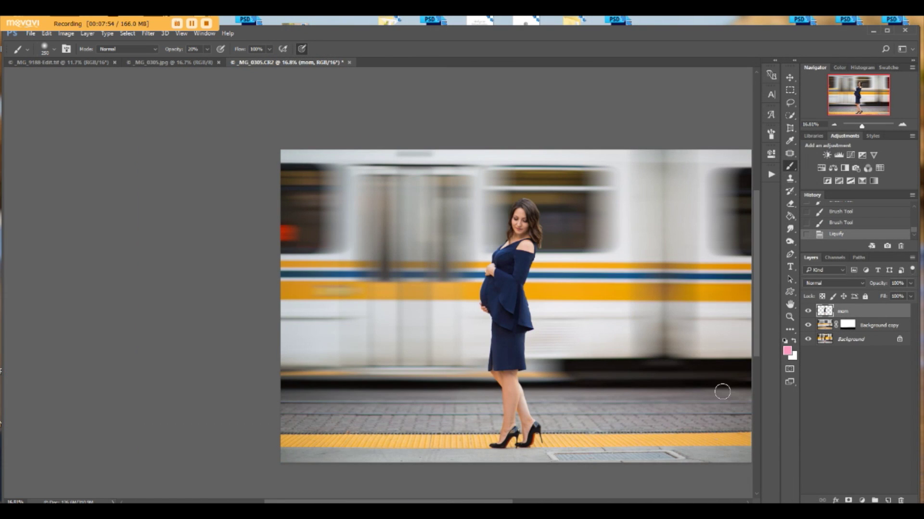
click(87, 34)
click(125, 485)
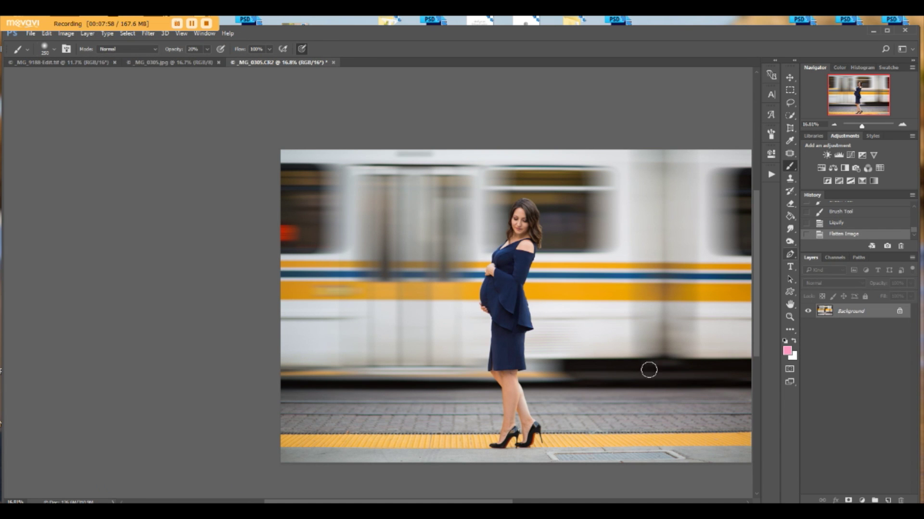
Try to clone the background beside the left edge of the woman's hair at 35% flow, and undo the clone strokes.
scroll(543, 207, up, 6)
click(790, 179)
scroll(495, 182, up, 5)
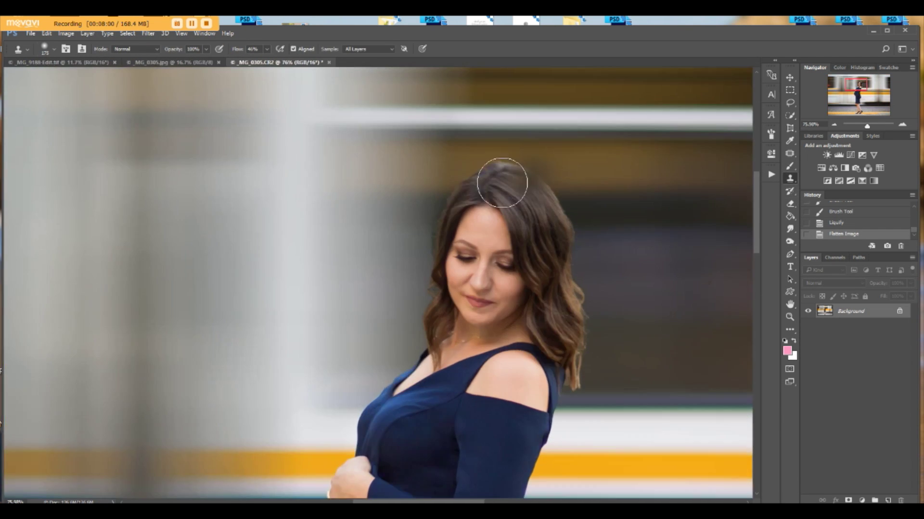
alt+click(484, 179)
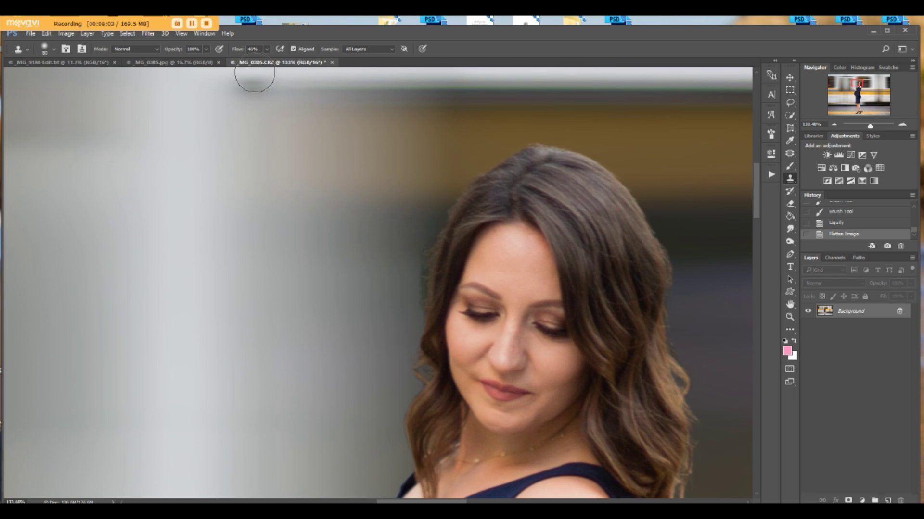
drag(241, 50, 235, 50)
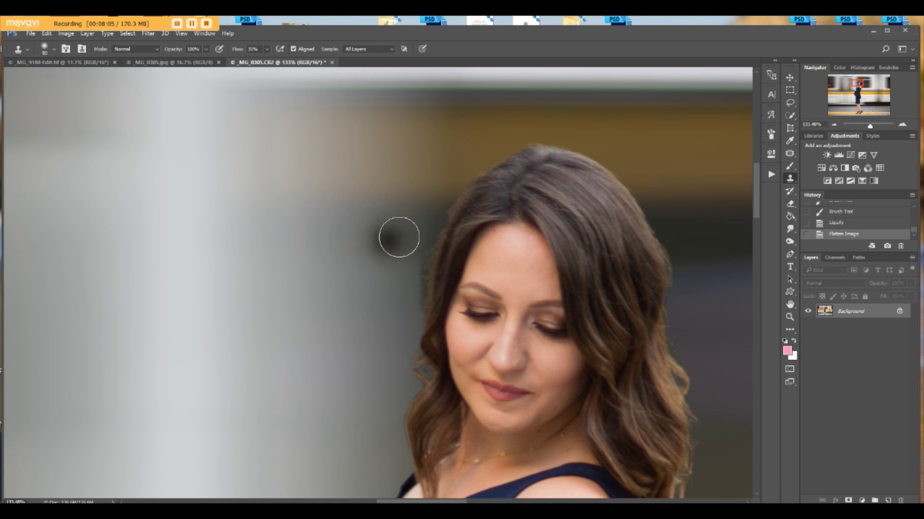
key(bracketleft)
key(bracketleft)
mouse_move(410, 237)
mouse_down()
mouse_move(417, 227)
mouse_move(410, 270)
mouse_move(422, 236)
mouse_up()
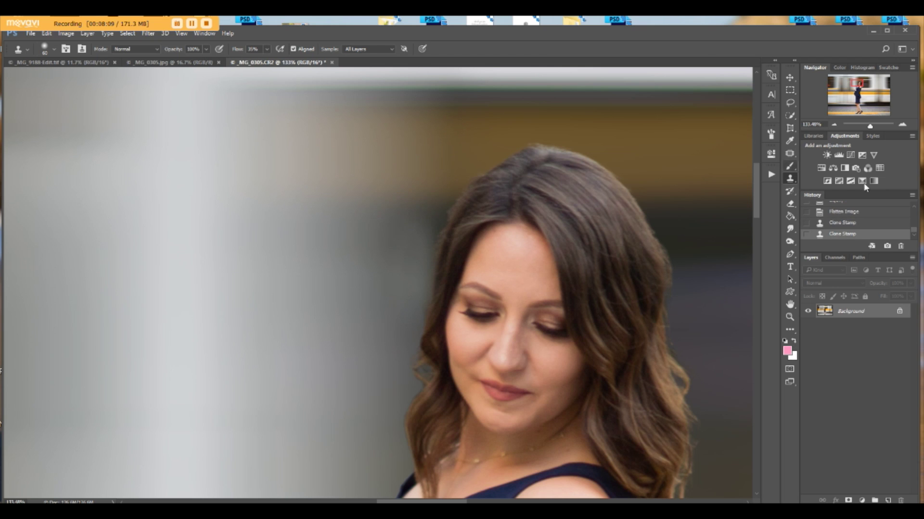
click(856, 222)
Set the clone flow to 21%, sample the dark background beside her hair, and clean up the hair's left edge.
drag(244, 49, 237, 50)
alt+click(402, 220)
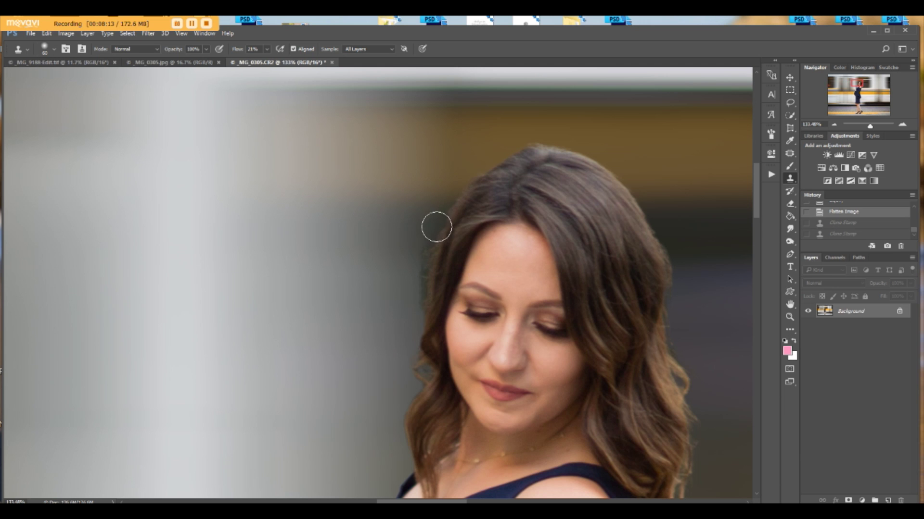
mouse_move(437, 227)
mouse_down()
mouse_move(410, 274)
mouse_move(416, 293)
mouse_move(416, 255)
mouse_up()
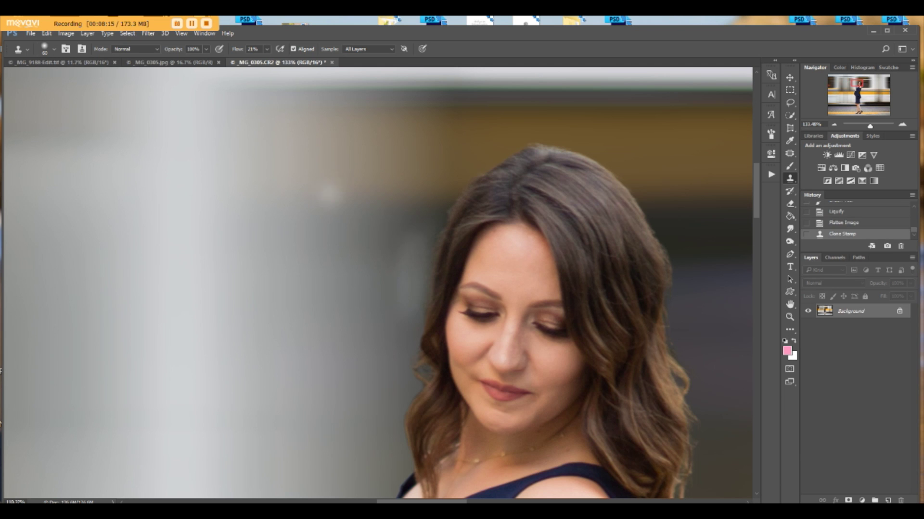
scroll(353, 215, down, 5)
click(845, 224)
scroll(382, 219, up, 5)
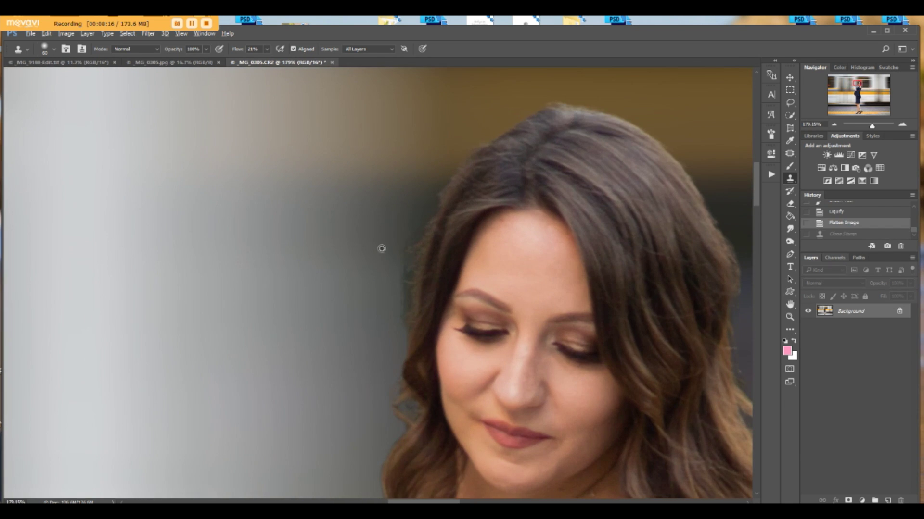
mouse_move(401, 237)
mouse_down()
mouse_move(392, 268)
mouse_move(399, 266)
mouse_up()
drag(397, 323, 399, 323)
scroll(349, 214, down, 5)
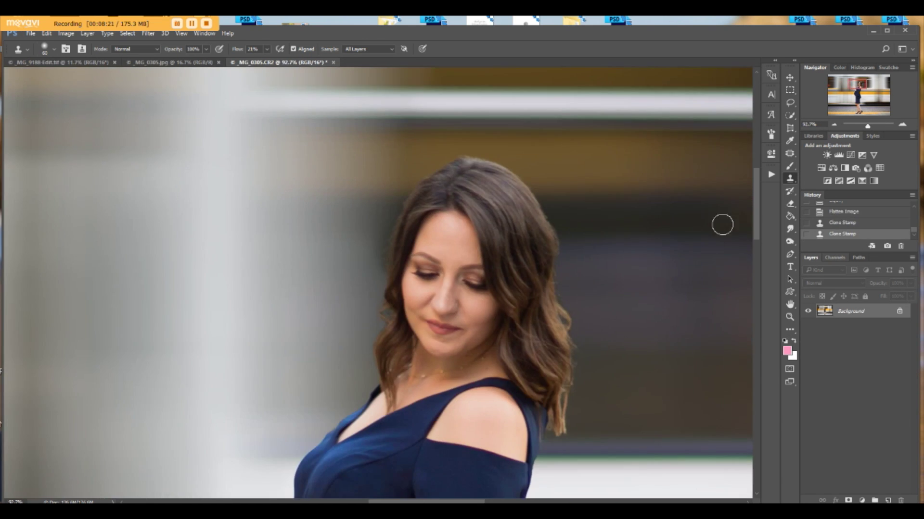
Clone sampled grey background down along the left edge of the woman's hair, from cheek level toward the shoulder.
scroll(363, 369, up, 5)
alt+click(358, 273)
mouse_move(377, 275)
mouse_down()
mouse_move(374, 301)
mouse_move(389, 280)
mouse_move(357, 322)
mouse_move(355, 387)
mouse_up()
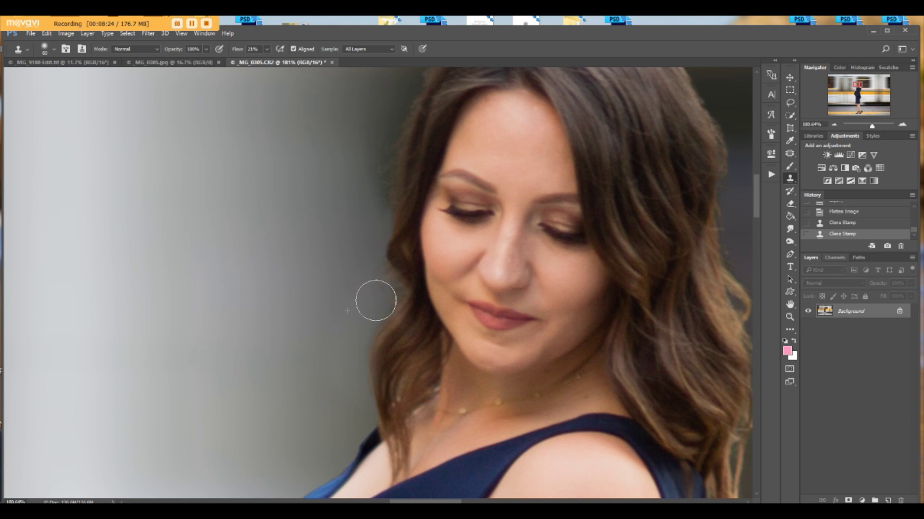
Patch the uneven background areas left of her hair and face with the Patch tool, and deselect.
click(789, 153)
mouse_move(352, 263)
mouse_down()
mouse_move(329, 376)
mouse_move(355, 398)
mouse_move(317, 336)
mouse_up()
click(350, 194)
mouse_move(349, 191)
mouse_down()
mouse_move(374, 263)
mouse_move(343, 256)
mouse_up()
key(ctrl+d)
scroll(369, 283, down, 11)
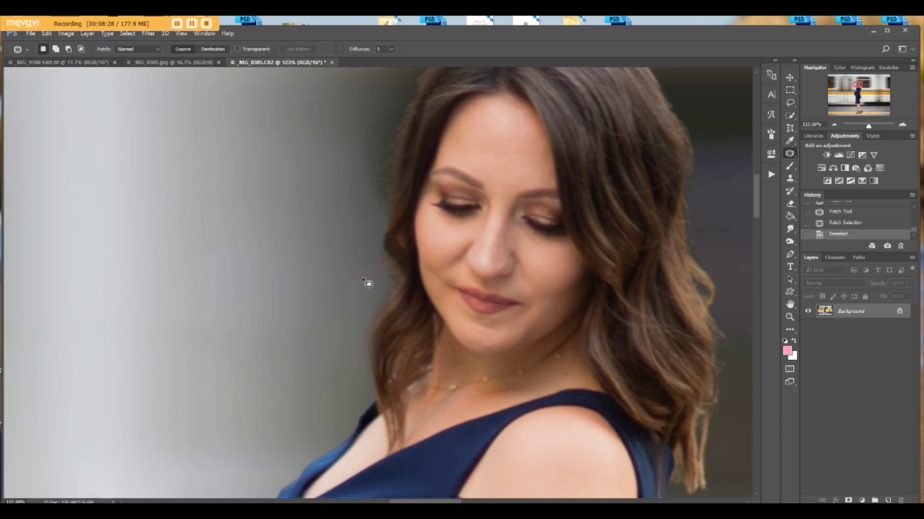
Patch the dark smudges in the background along the upper left edge of her hair, area by area, and clear the selection.
scroll(538, 252, up, 6)
scroll(539, 298, up, 3)
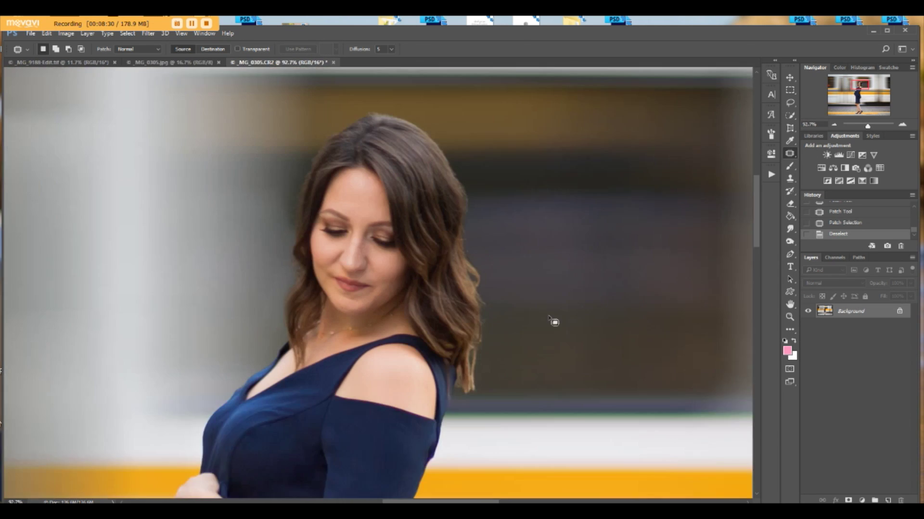
scroll(284, 231, up, 1)
scroll(277, 235, up, 5)
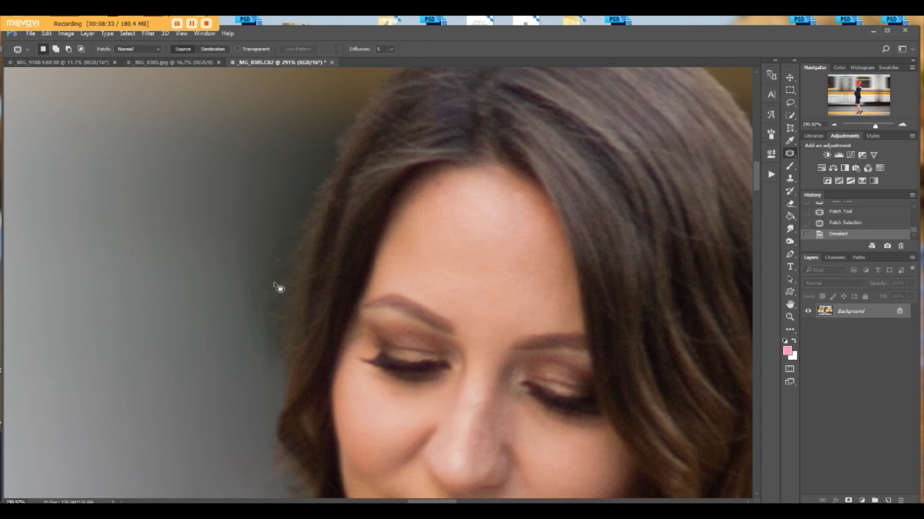
mouse_move(283, 267)
mouse_down()
mouse_move(237, 295)
mouse_move(281, 270)
mouse_up()
mouse_move(262, 282)
mouse_down()
mouse_move(263, 229)
mouse_move(252, 297)
mouse_move(273, 290)
mouse_up()
key(ctrl+d)
drag(265, 308, 255, 258)
drag(264, 311, 270, 311)
drag(266, 319, 239, 281)
mouse_move(240, 328)
mouse_down()
mouse_move(264, 365)
mouse_move(258, 317)
mouse_up()
drag(261, 337, 263, 270)
mouse_move(280, 230)
mouse_down()
mouse_move(267, 275)
mouse_move(297, 235)
mouse_up()
click(280, 201)
mouse_move(265, 269)
mouse_down()
mouse_move(249, 311)
mouse_move(287, 282)
mouse_up()
drag(279, 290, 272, 251)
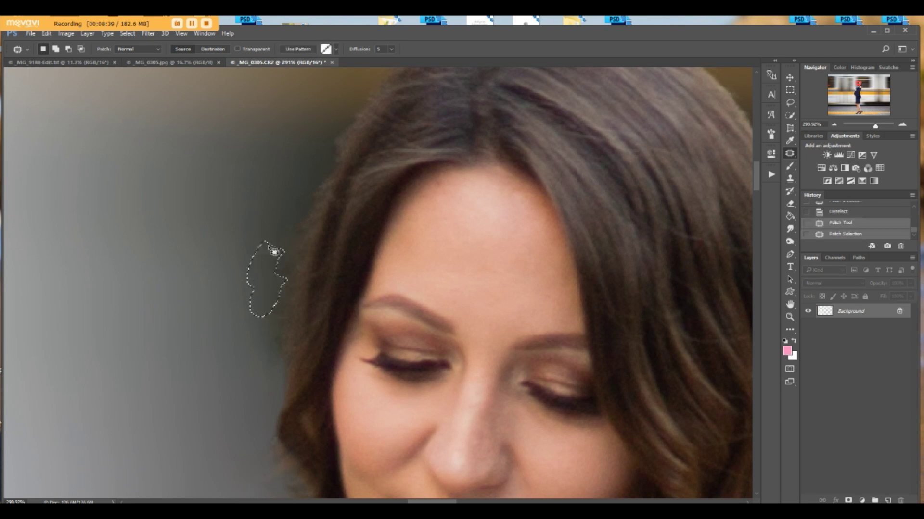
click(267, 229)
Clone sampled background over the patched area beside the upper left edge of her hair to smooth the transition.
click(790, 179)
alt+click(259, 202)
drag(289, 185, 239, 348)
mouse_move(245, 313)
mouse_down()
mouse_move(256, 280)
mouse_move(246, 309)
mouse_move(259, 339)
mouse_move(275, 196)
mouse_up()
Patch a remaining flaw in the image with the Patch tool, and deselect.
scroll(425, 231, down, 8)
scroll(419, 183, down, 2)
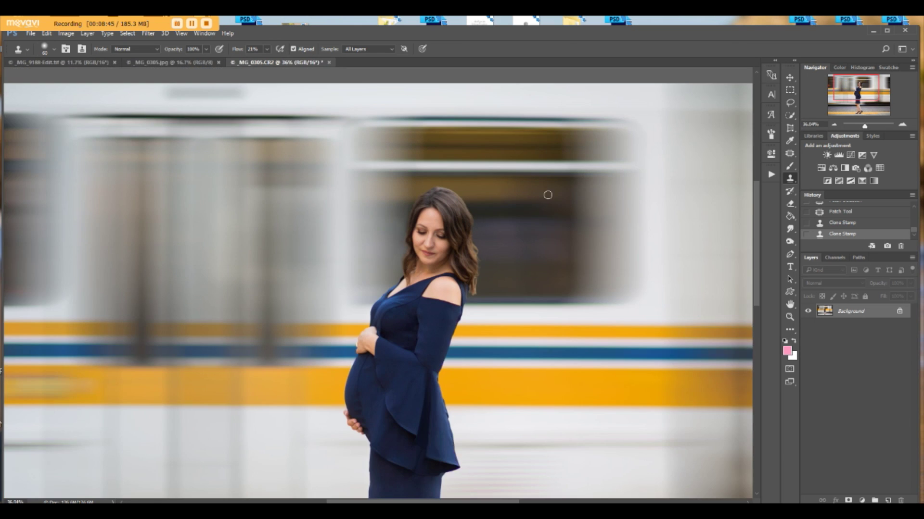
scroll(547, 195, up, 2)
click(789, 153)
Add a Levels adjustment layer above the Background and adjust its shadow input level to deepen the image's blacks slightly.
scroll(612, 204, down, 3)
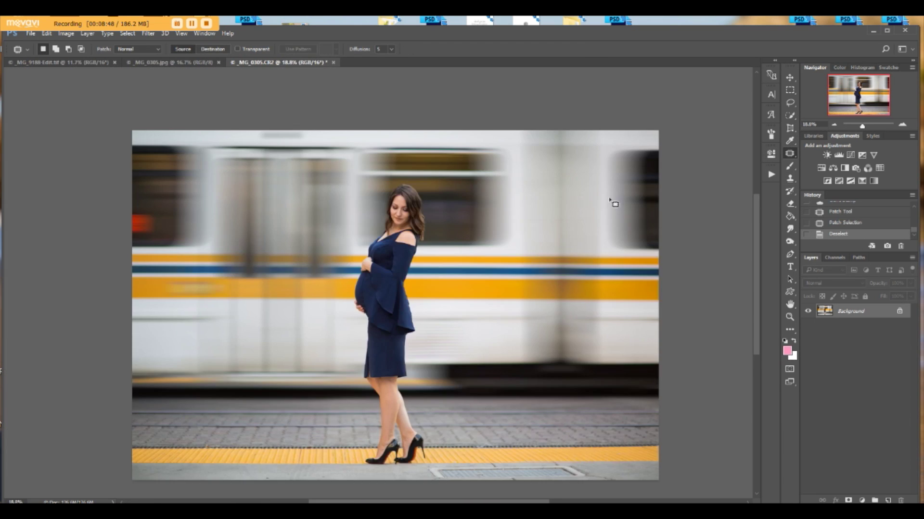
scroll(491, 257, down, 2)
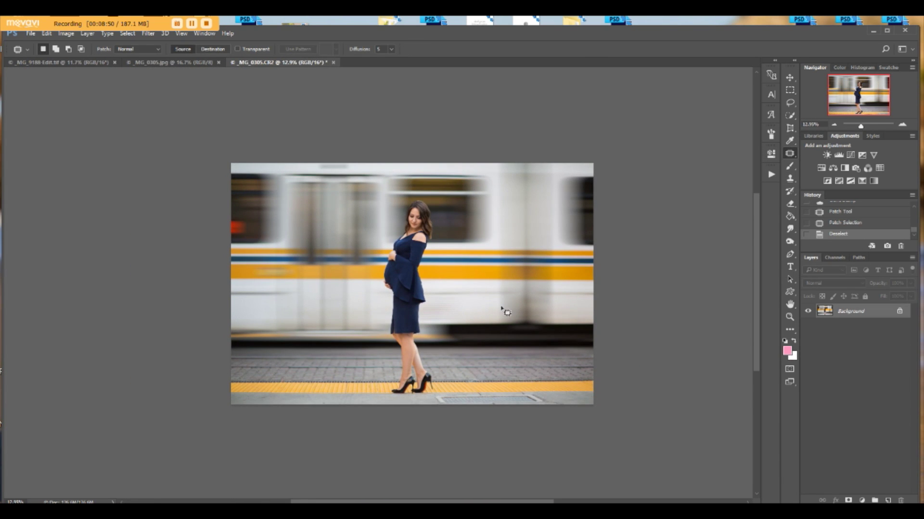
scroll(454, 281, up, 1)
scroll(405, 303, down, 1)
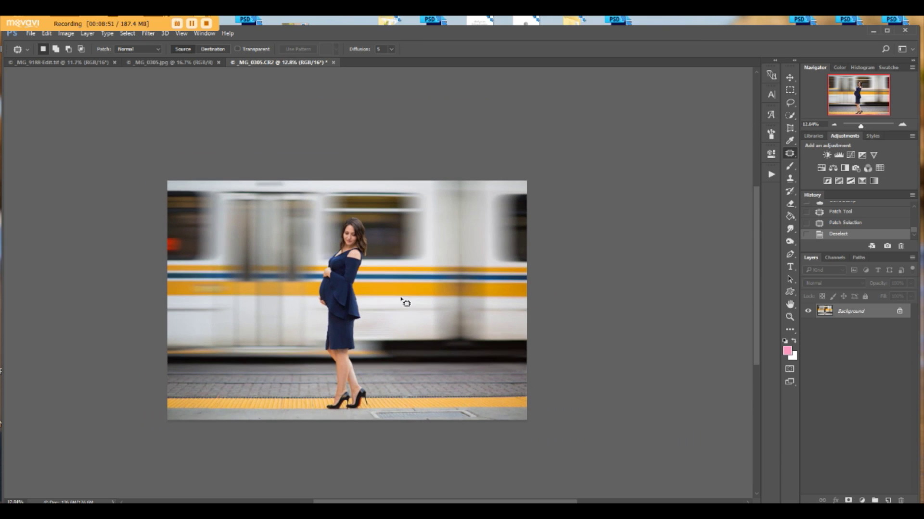
click(839, 155)
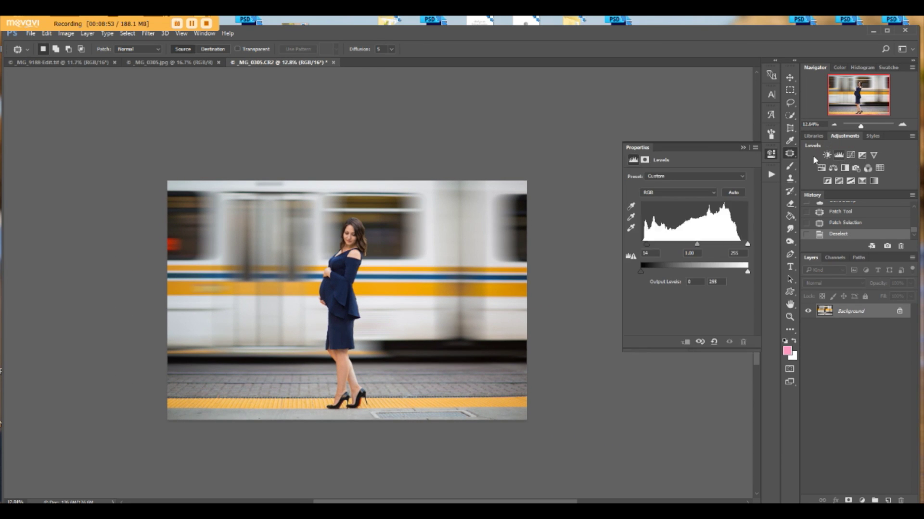
click(642, 245)
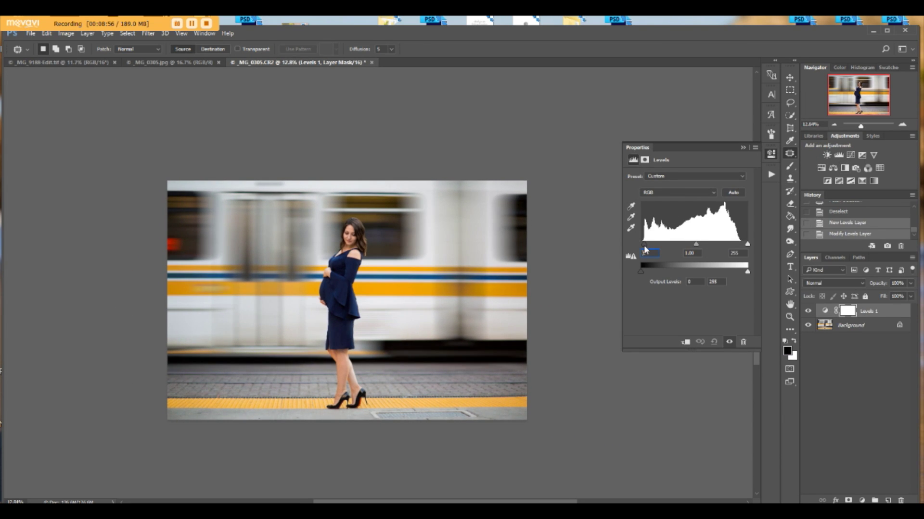
click(746, 146)
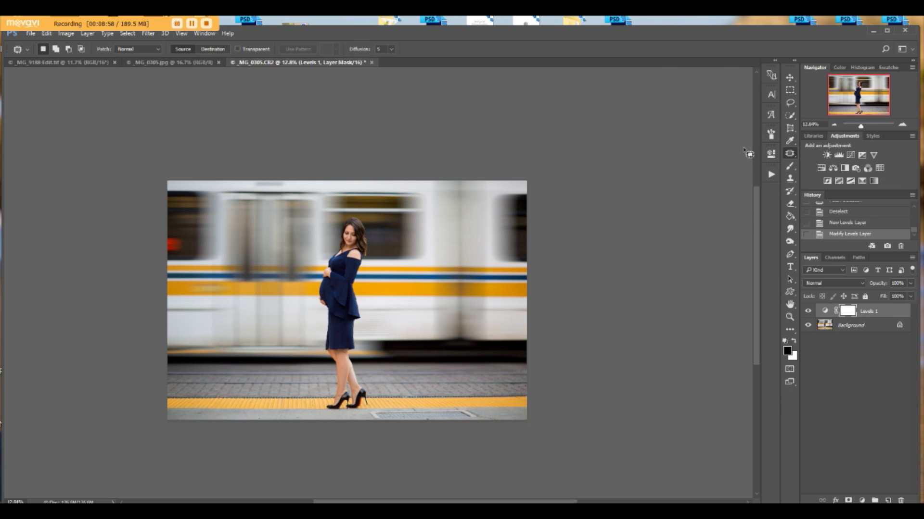
scroll(331, 285, up, 5)
scroll(362, 447, down, 5)
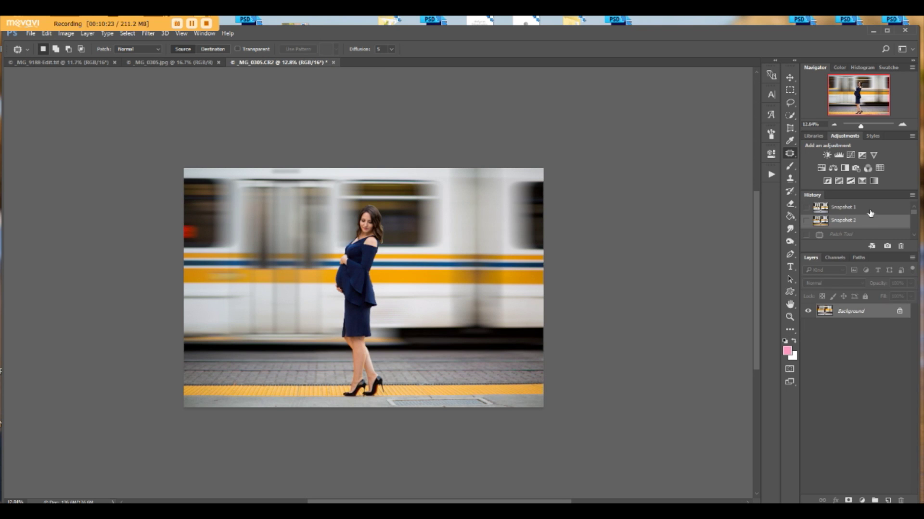
Compare the original and the finished edit by switching between Snapshot 1 and Snapshot 2, ending on Snapshot 2.
click(870, 212)
click(871, 220)
click(871, 212)
click(871, 221)
click(864, 207)
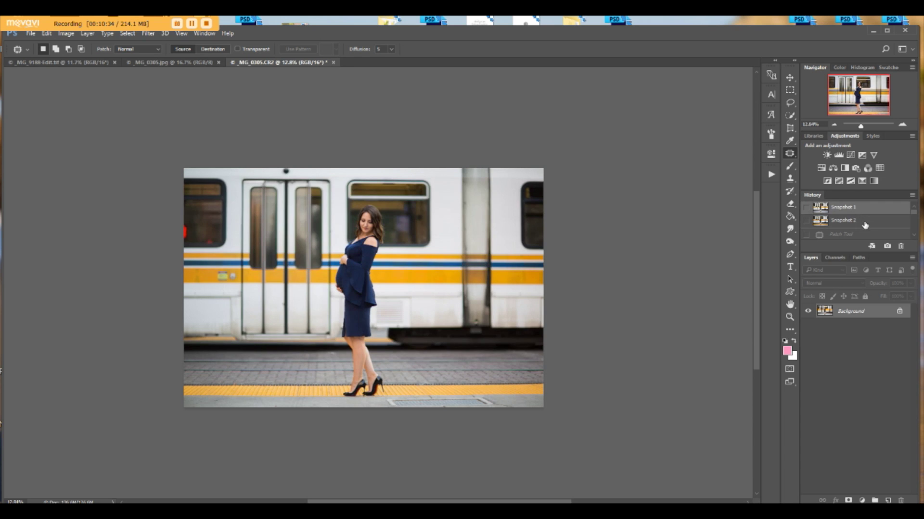
click(864, 220)
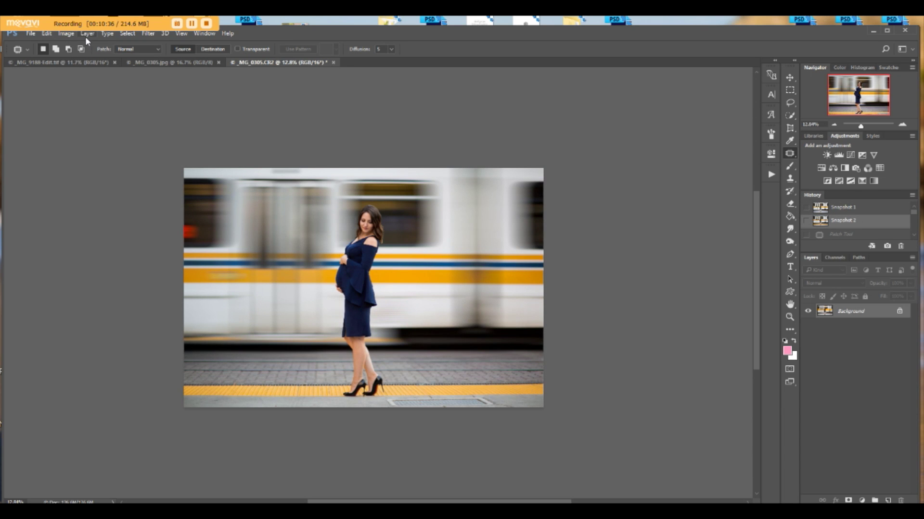